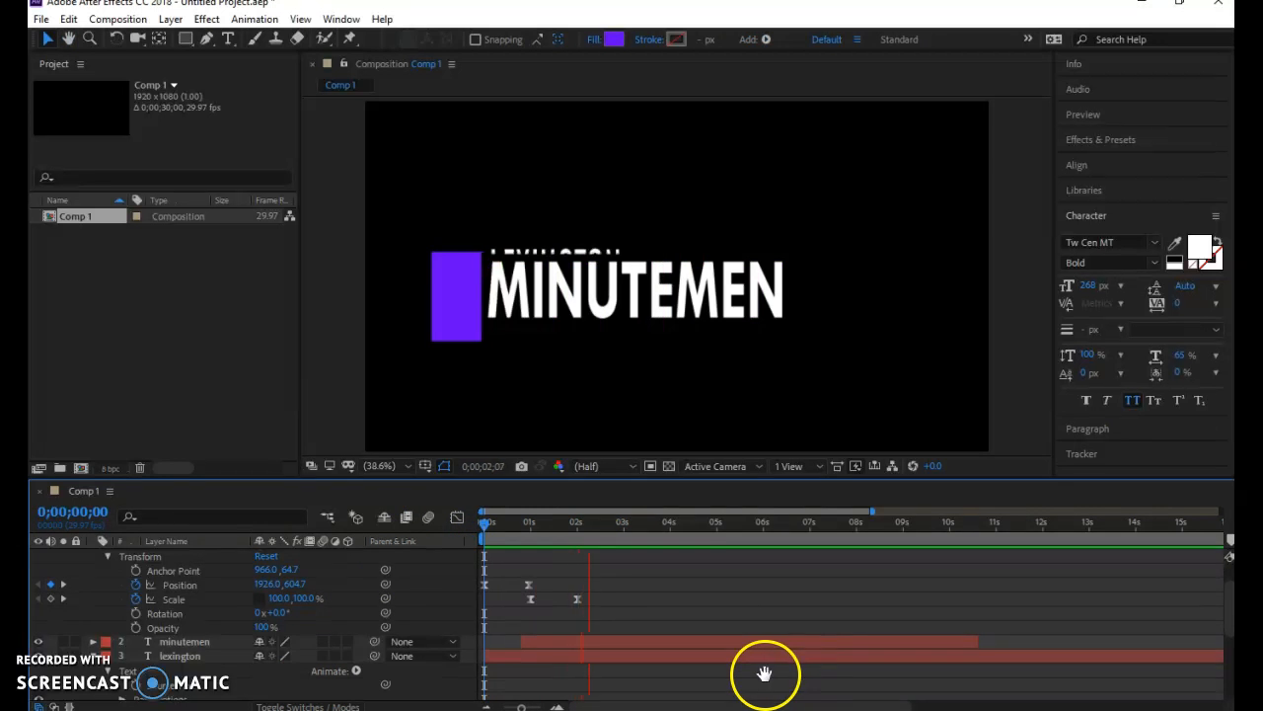
- Stop the preview and move the current time to 0;00;04;00
key("space")
left_click(768, 681)
left_click(696, 597)
left_click_drag(637, 524, 670, 525)
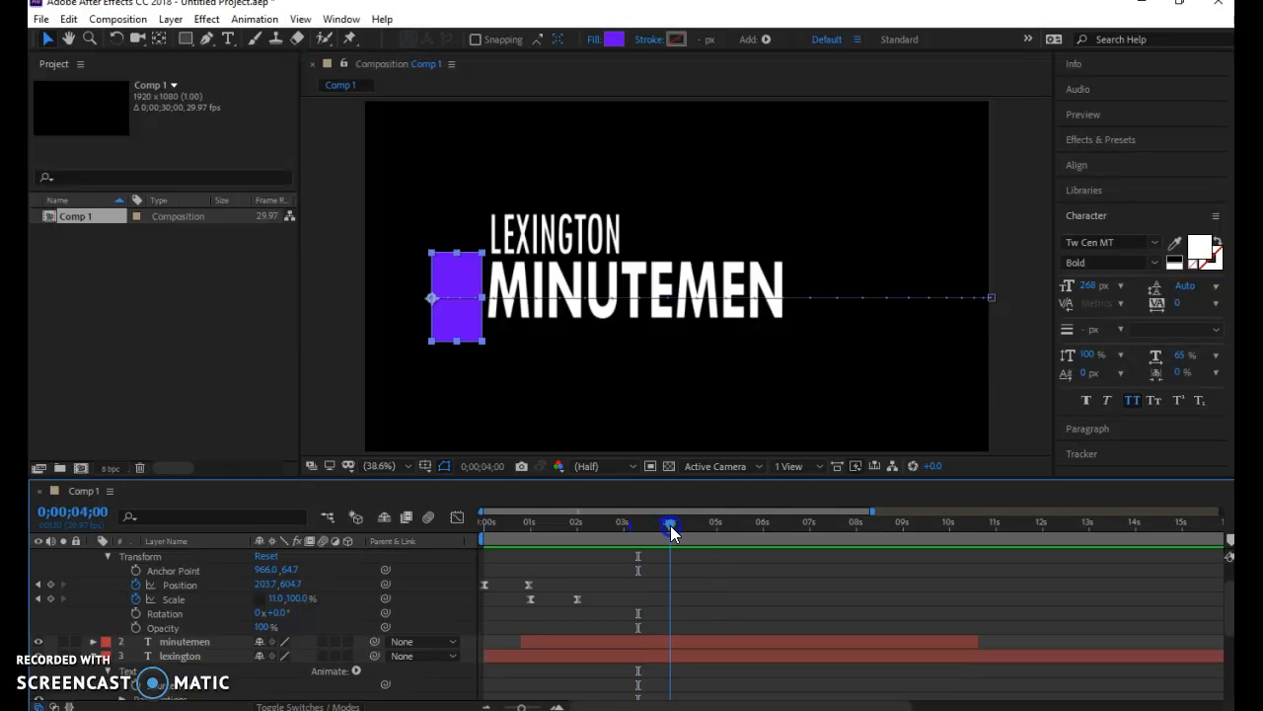
left_click(628, 452)
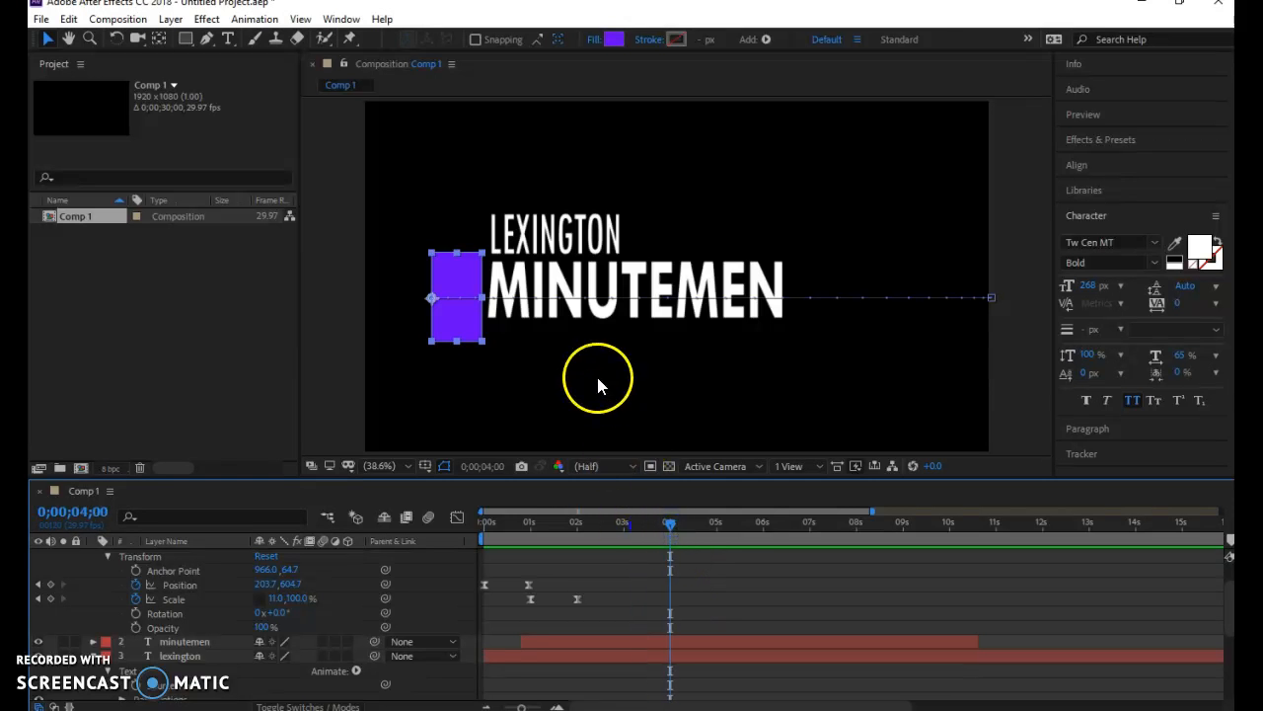
- Collapse the lexington layer's properties and show the Transform properties of Shape Layer 1
scroll(116, 559, "up", 2)
left_click(91, 557)
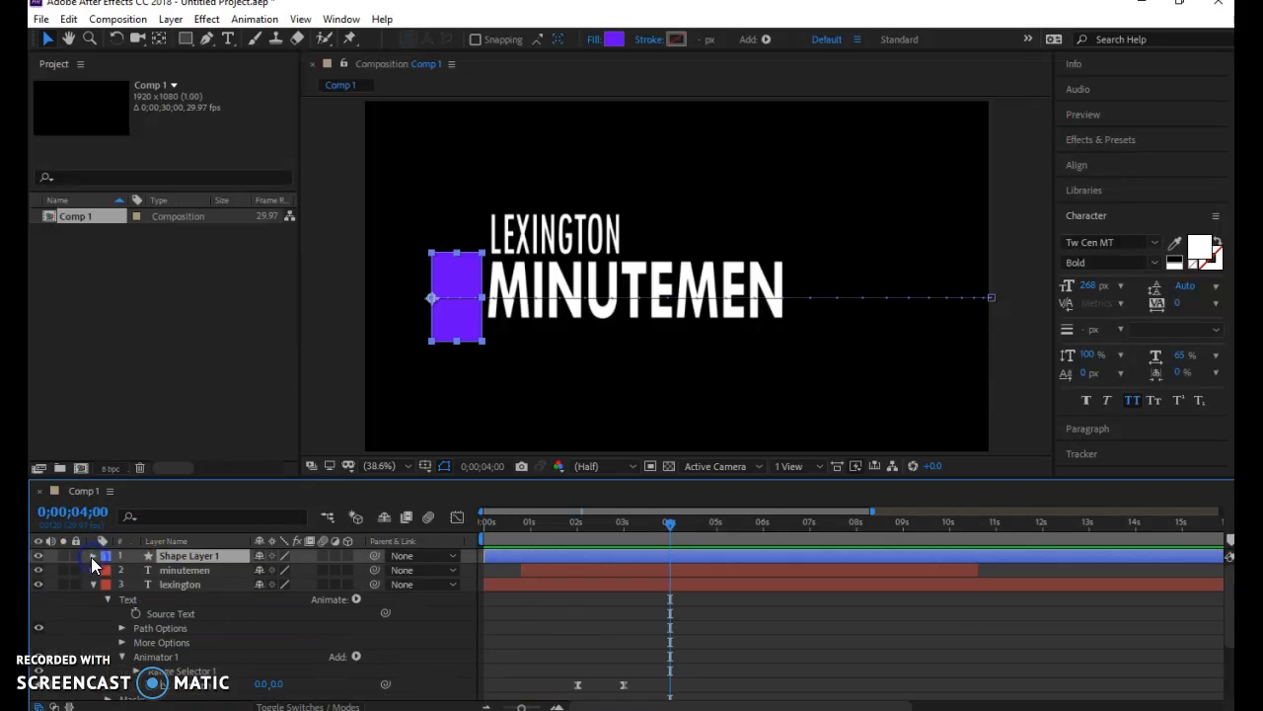
left_click(94, 583)
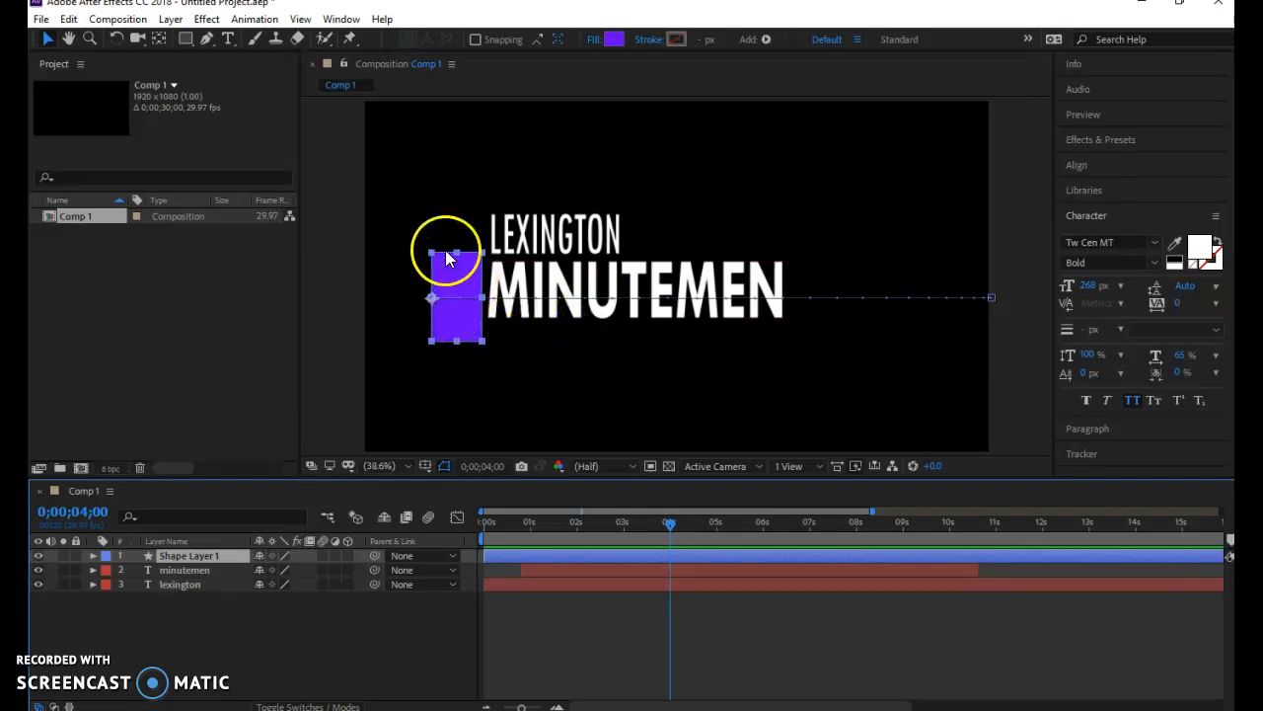
left_click(92, 555)
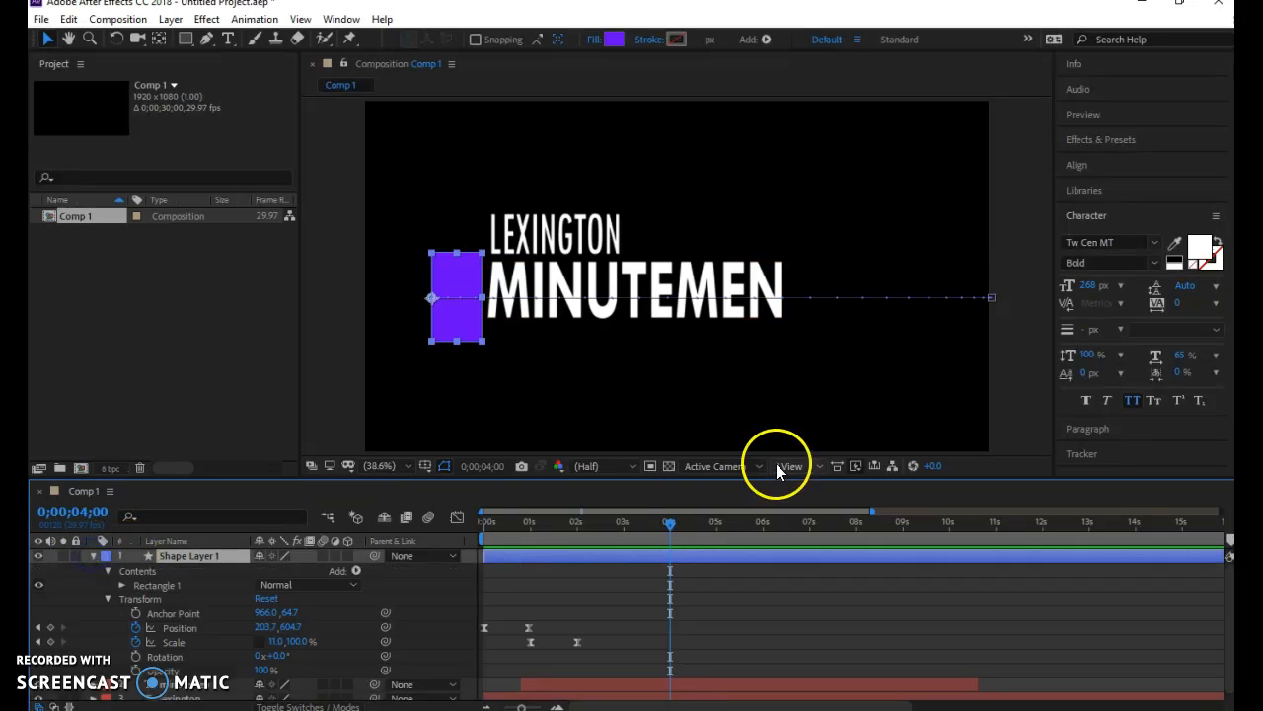
- Keyframe Shape Layer 1's Position at 0;00;04;00, and raise the rectangle to a Y position of 539.7 at 0;00;04;16
mouse_move(666, 523)
left_mouse_down()
mouse_move(625, 529)
mouse_move(668, 533)
left_mouse_up()
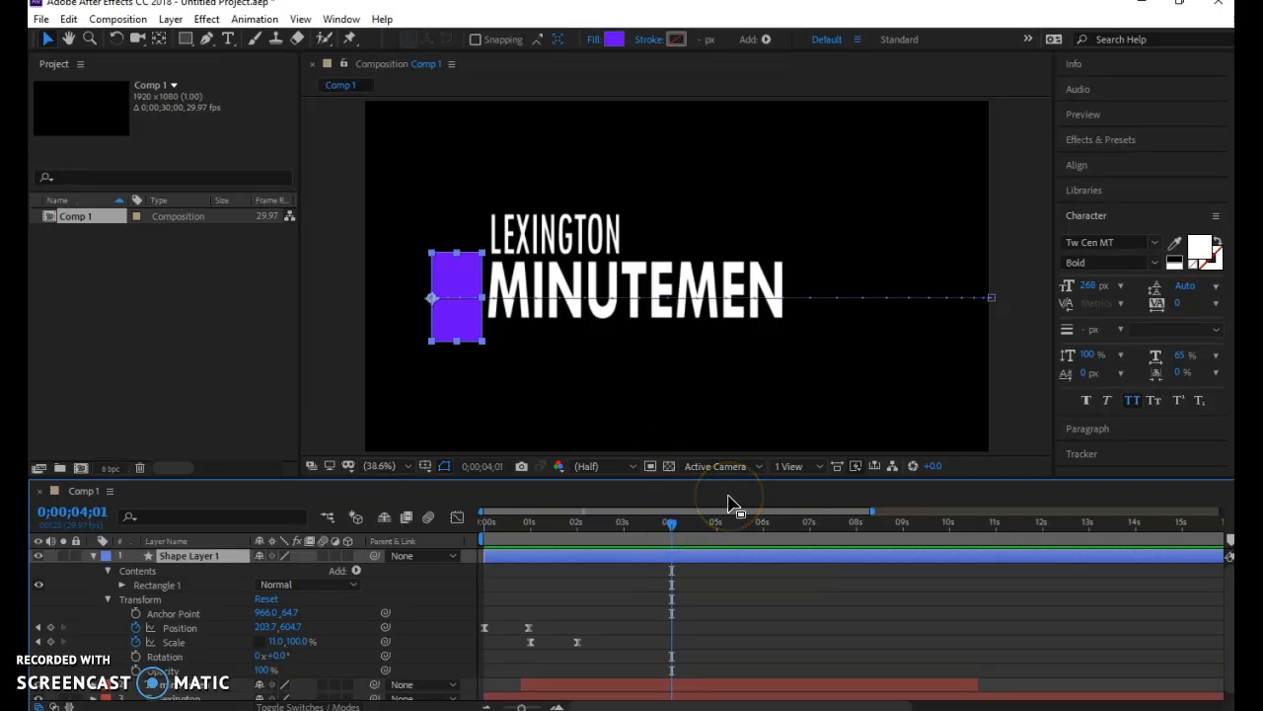
left_click(443, 296)
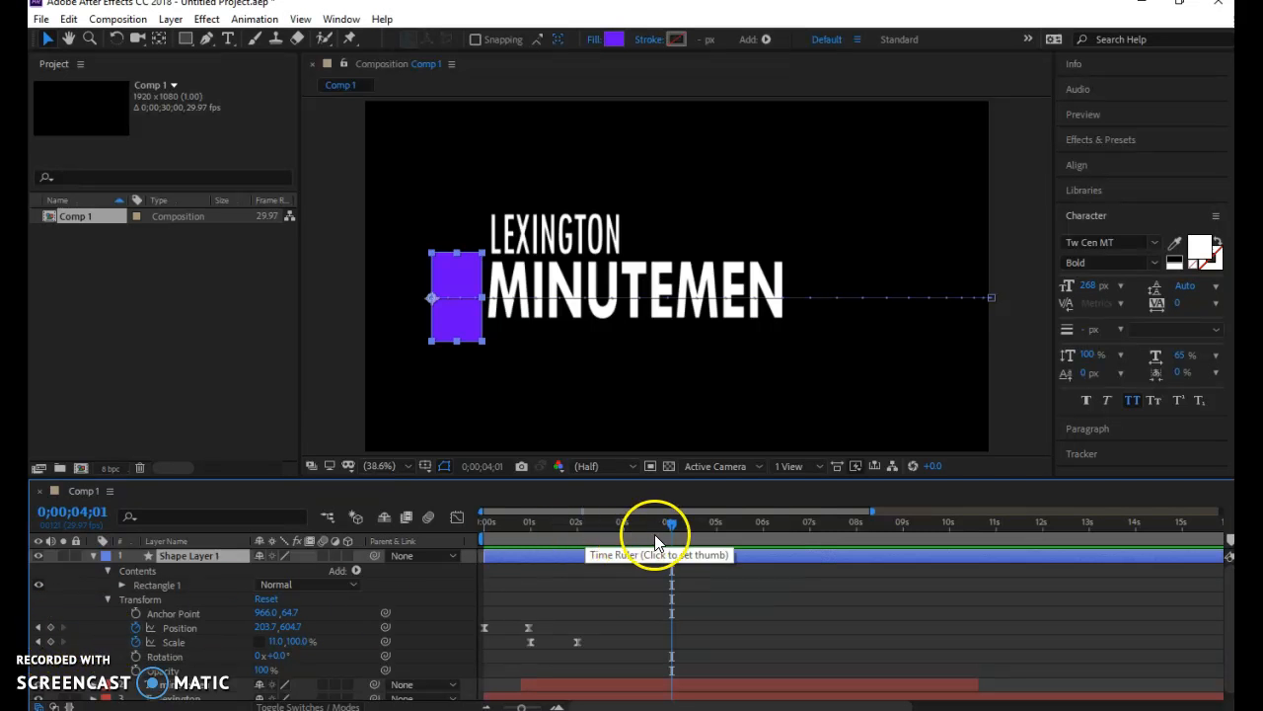
mouse_move(672, 526)
left_mouse_down()
mouse_move(660, 531)
mouse_move(671, 532)
left_mouse_up()
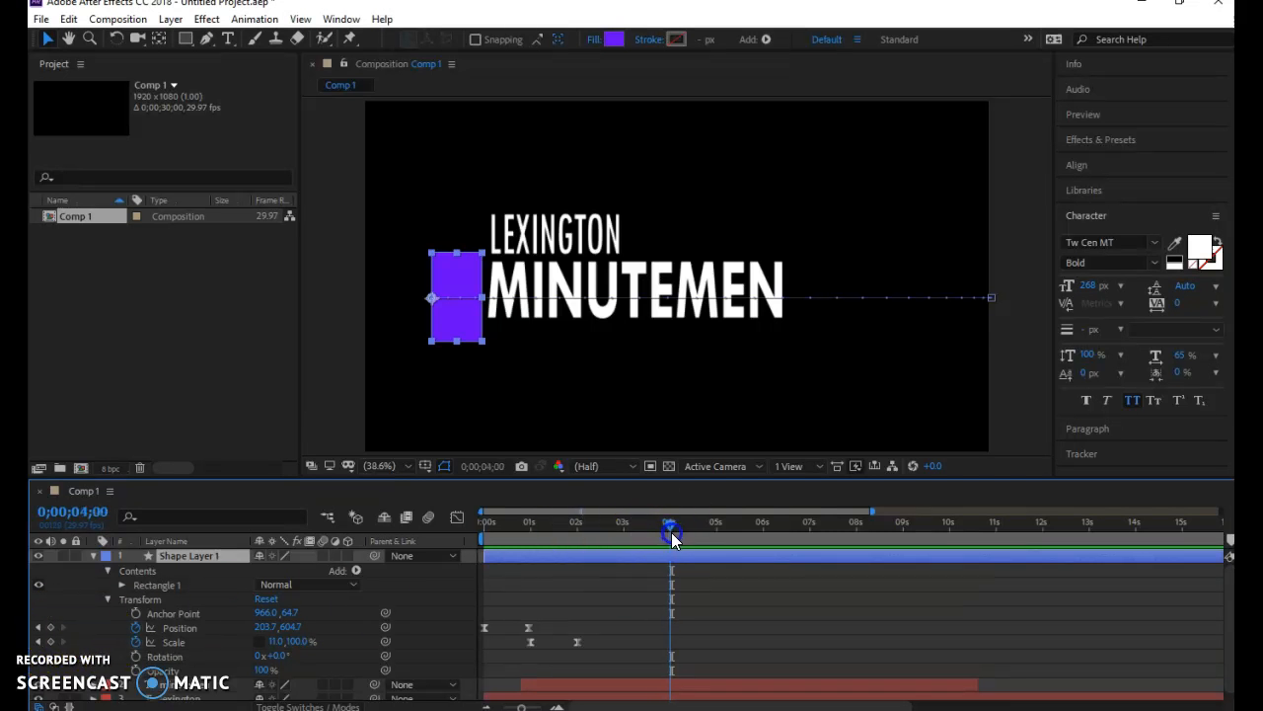
left_click(52, 627)
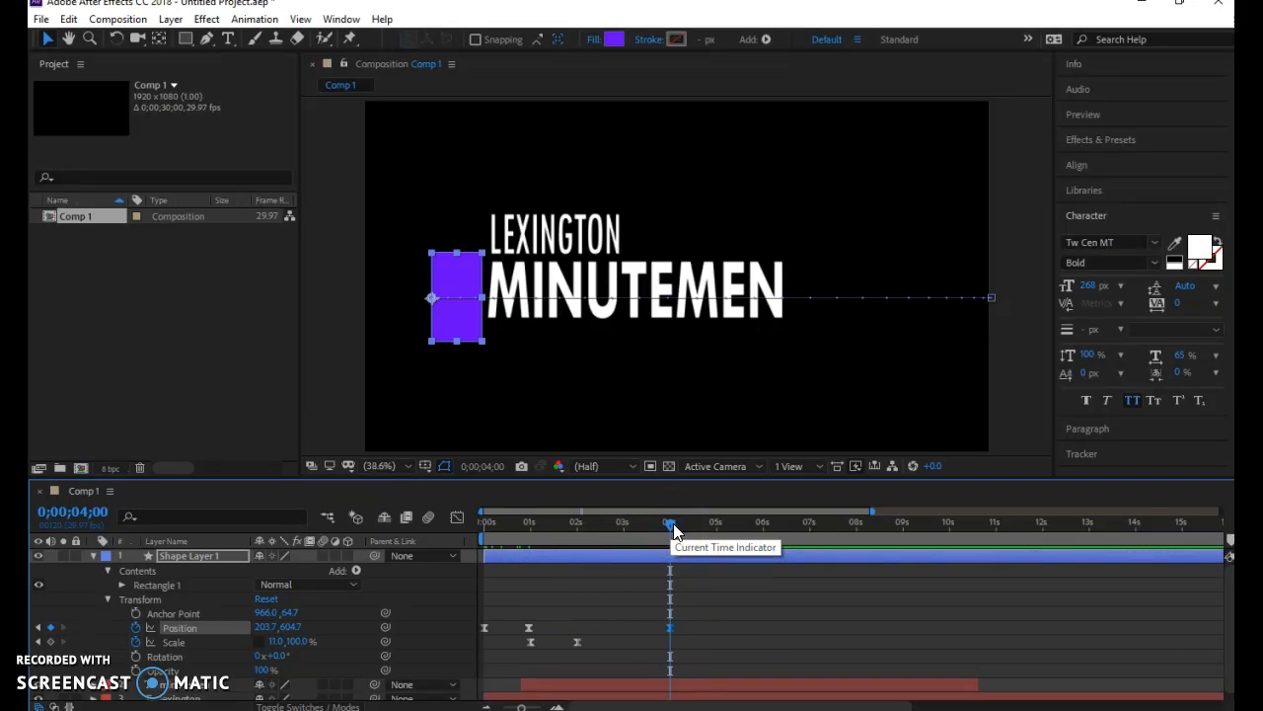
left_click_drag(671, 524, 695, 526)
left_click(780, 643)
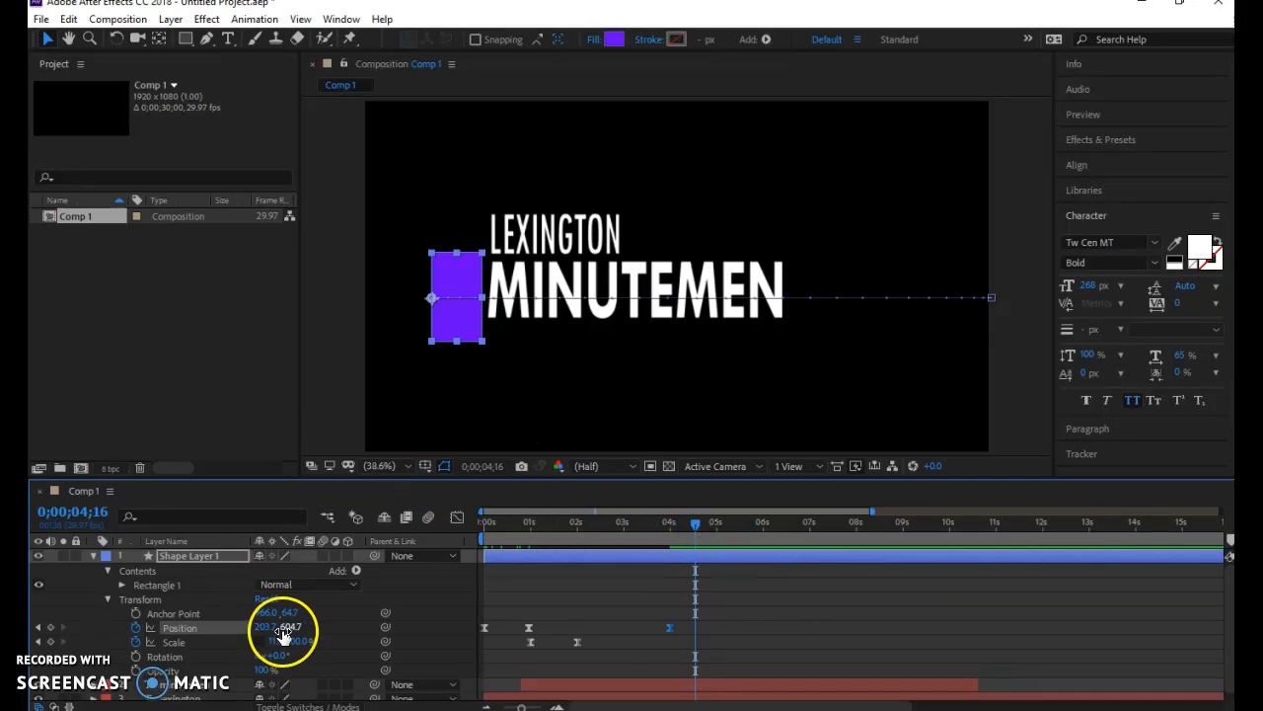
left_click_drag(287, 633, 233, 630)
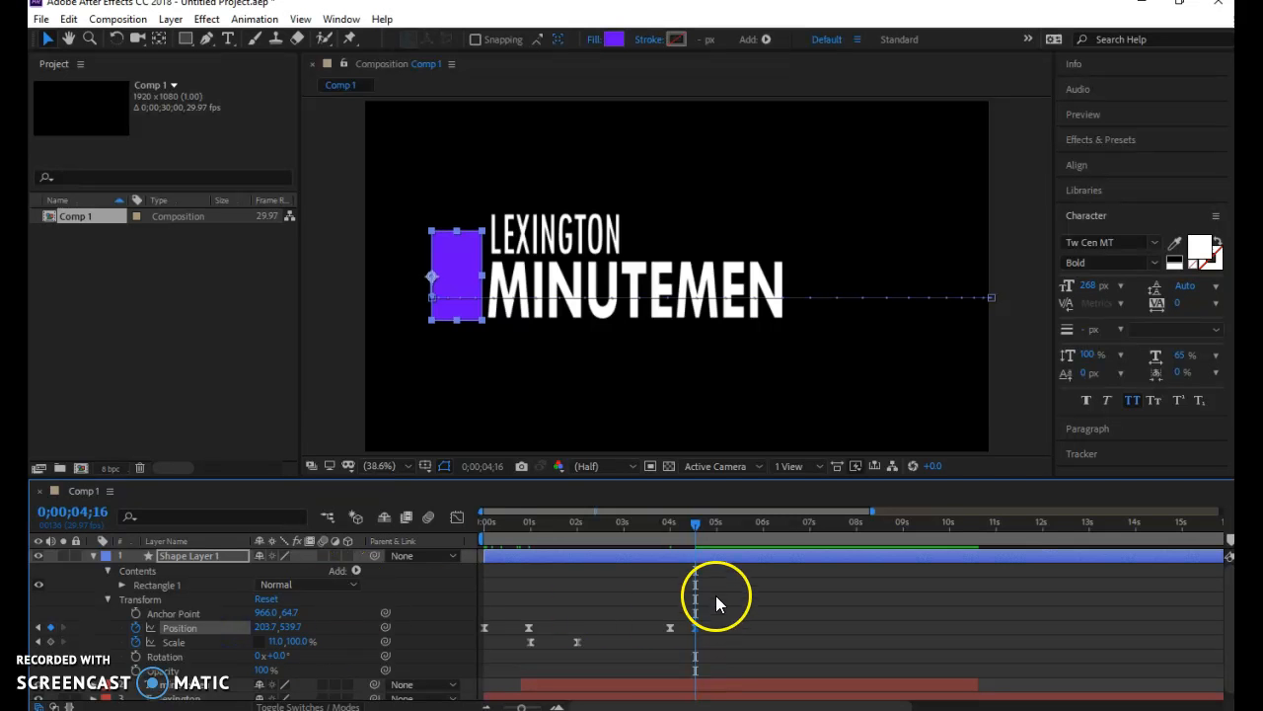
- Keyframe Shape Layer 1's Scale at 0;00;04;00, and set its vertical scale to 133% at 0;00;04;16
left_click_drag(694, 528, 670, 533)
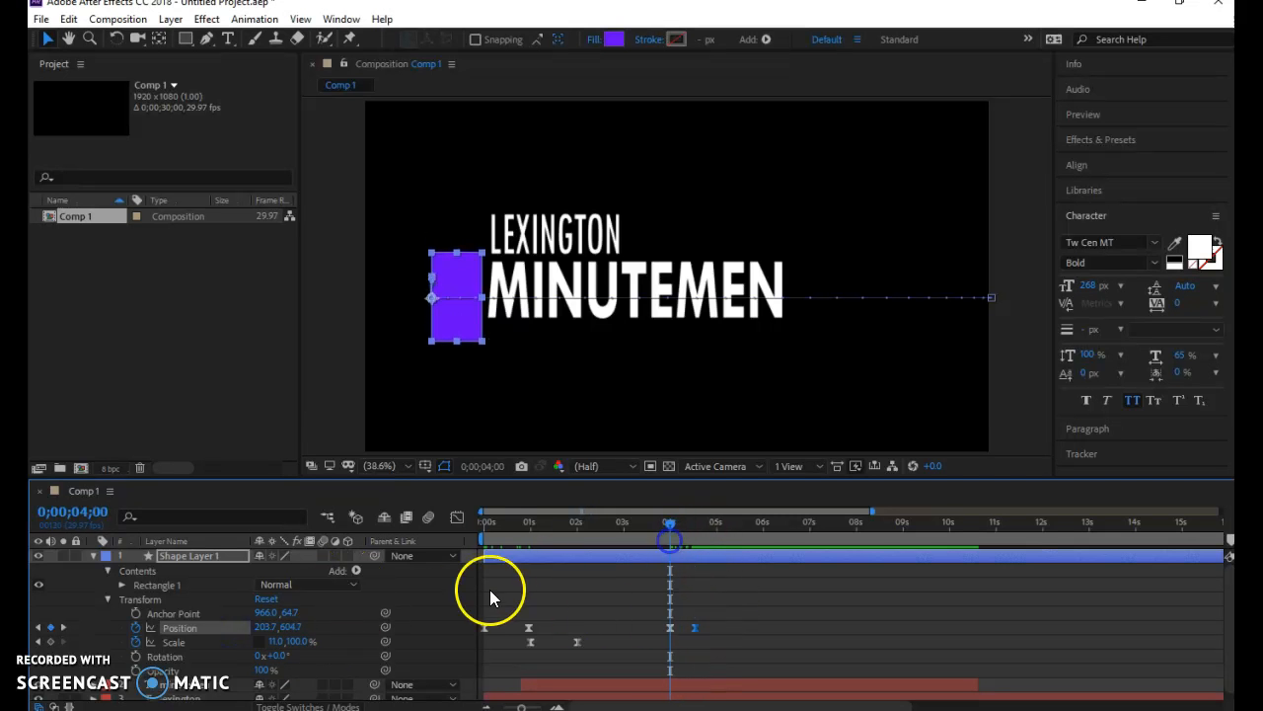
left_click(50, 641)
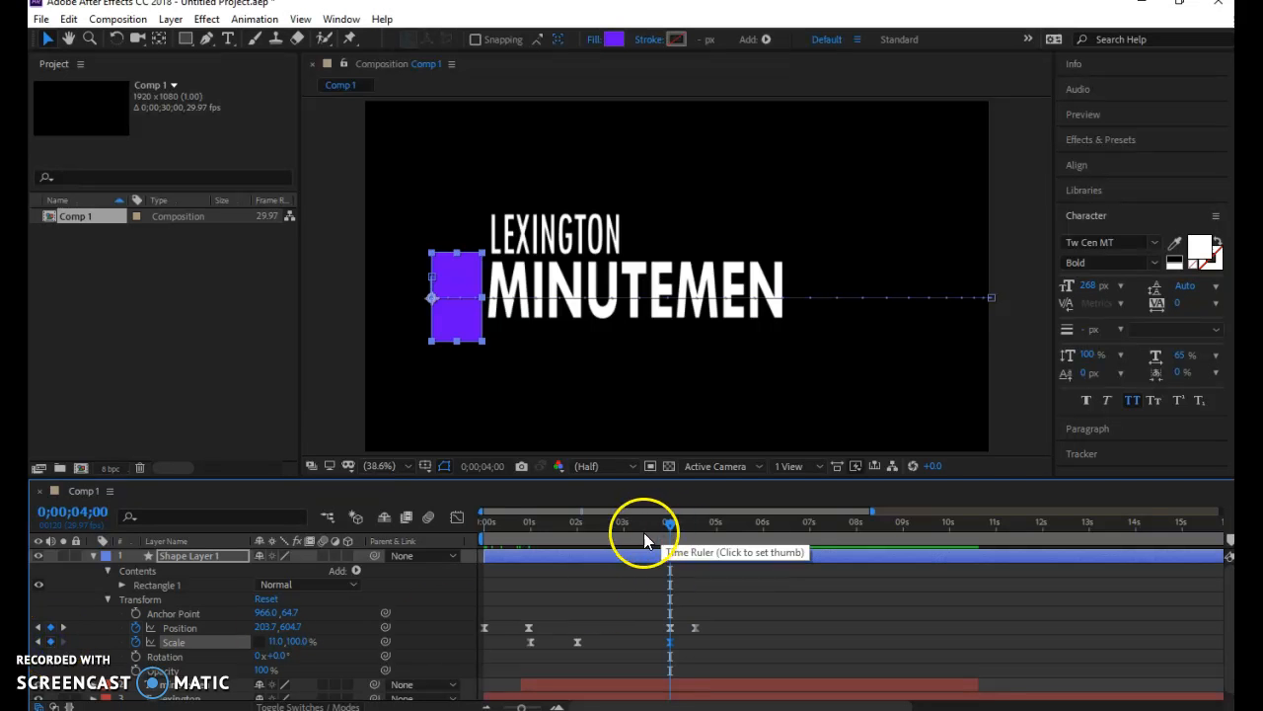
left_click_drag(672, 523, 695, 533)
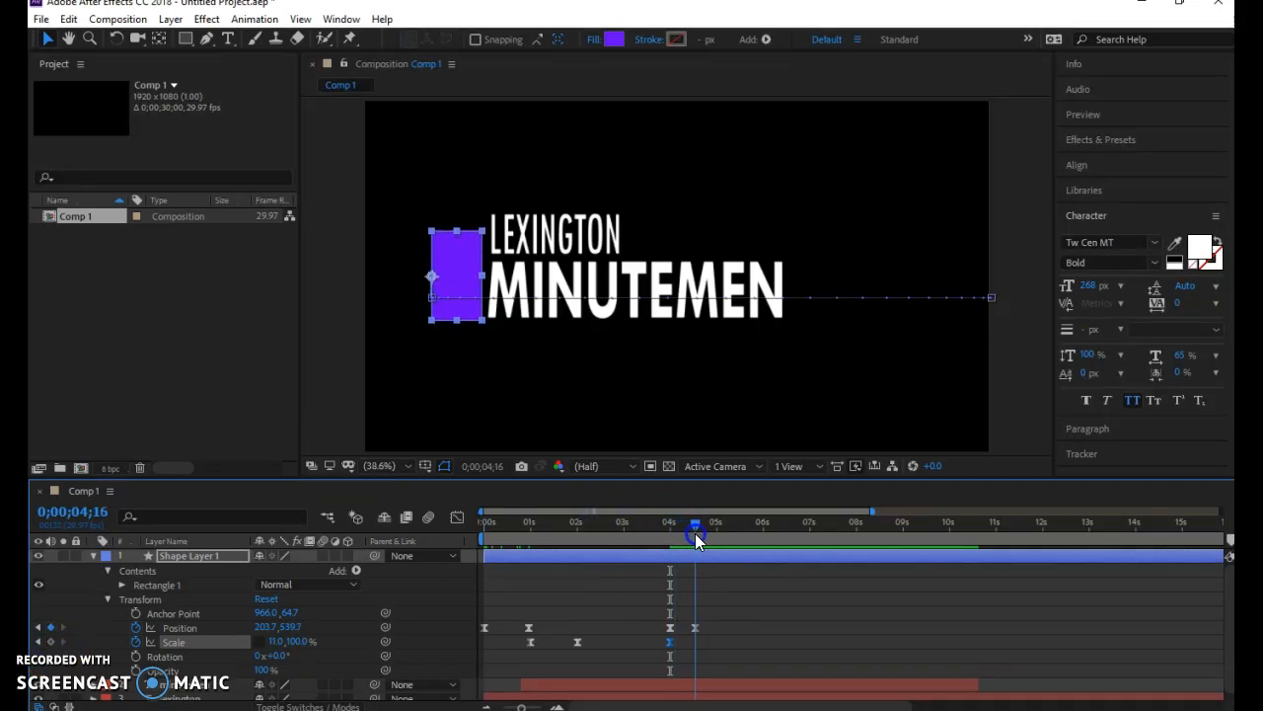
left_click(281, 644)
key("Tab")
type("126")
key("Return")
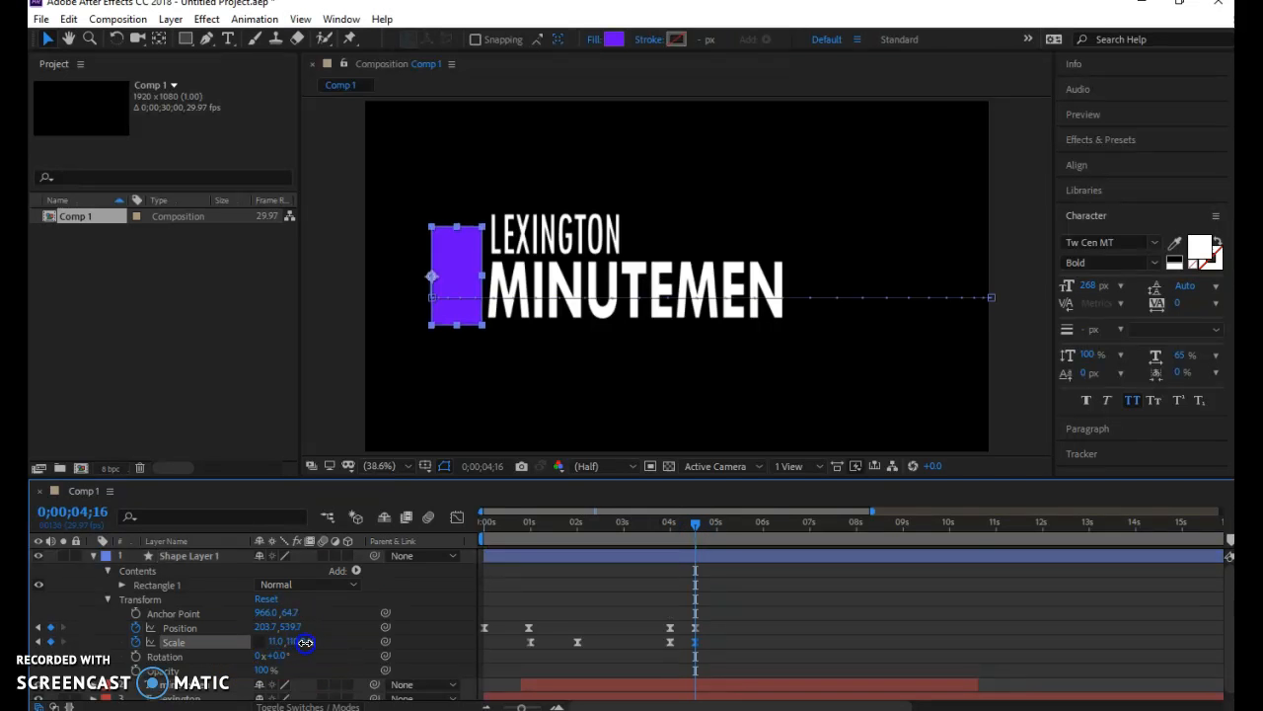
left_click_drag(318, 644, 325, 646)
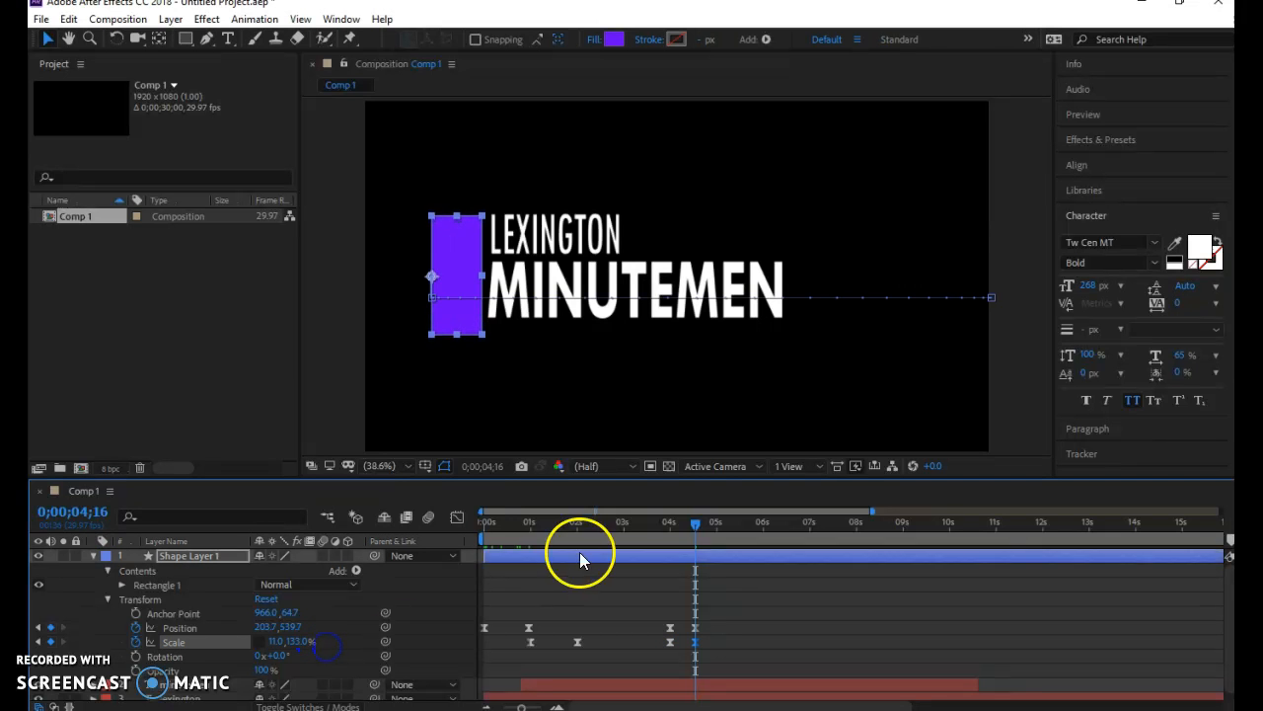
- Keyframe the minutemen layer's Position at 0;00;04;00, and raise the text level with the purple rectangle's upper edge at 0;00;04;17
left_click_drag(698, 522, 672, 545)
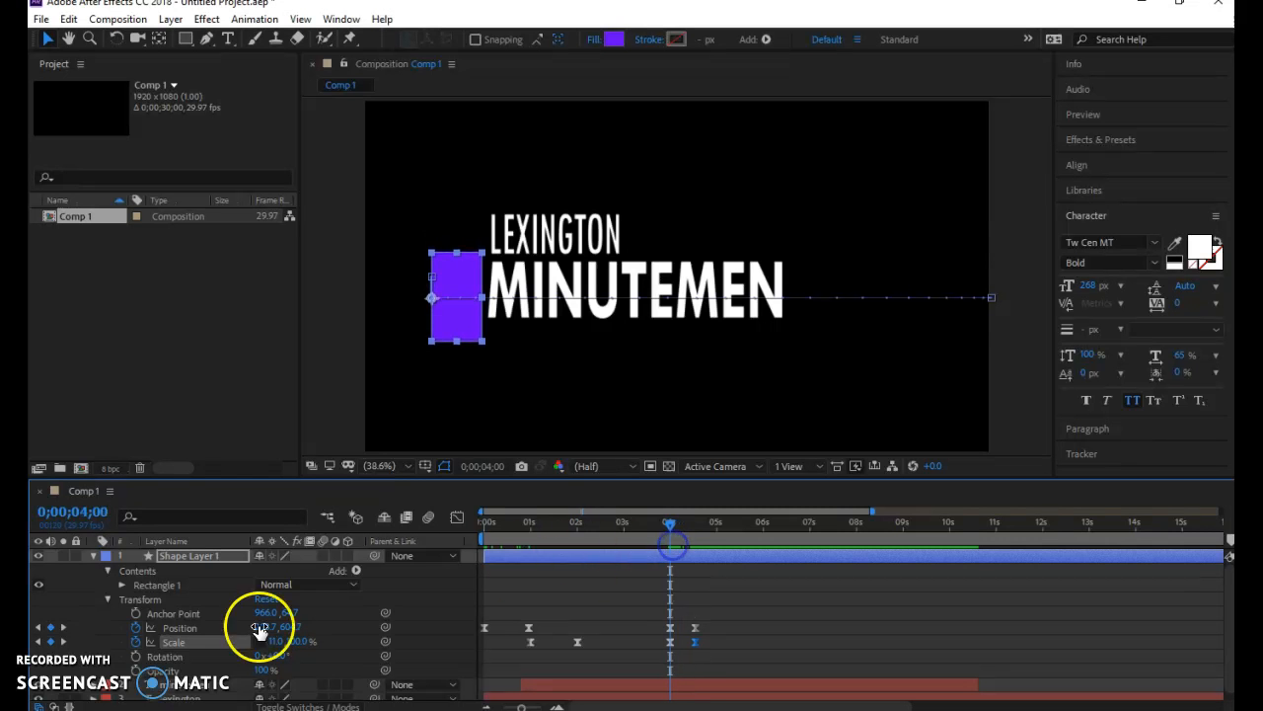
left_click(94, 556)
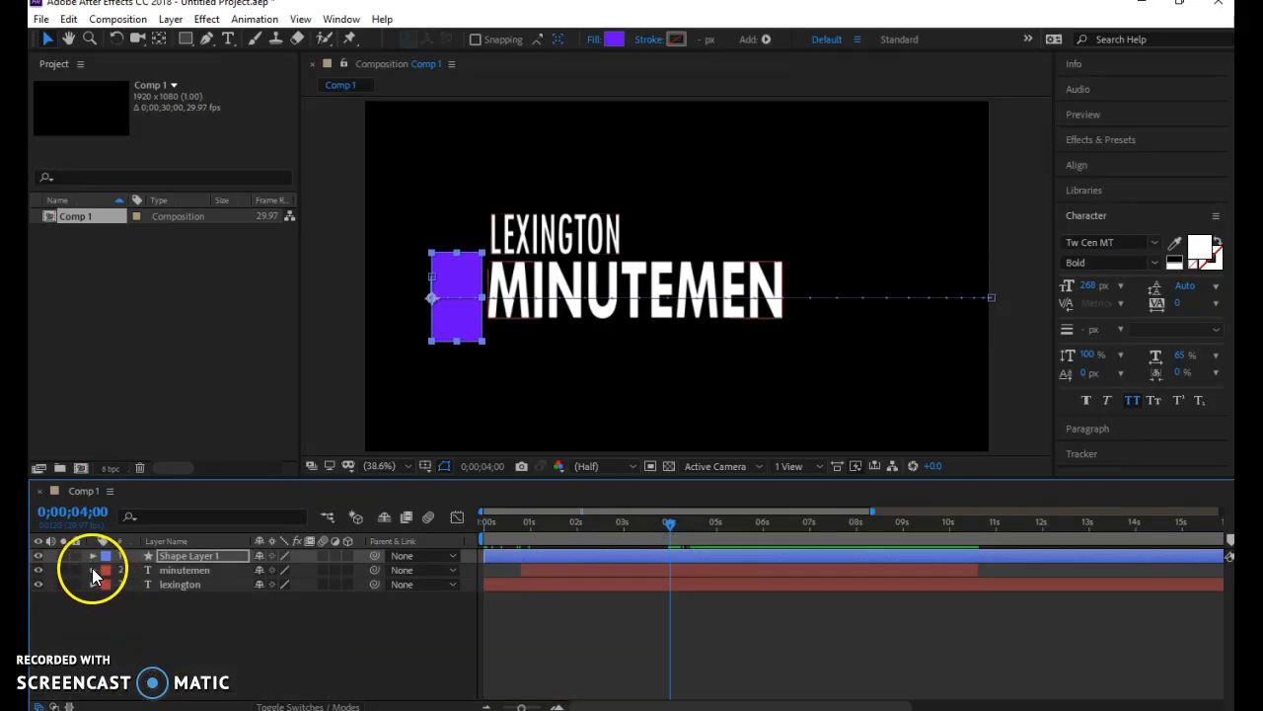
left_click(92, 569)
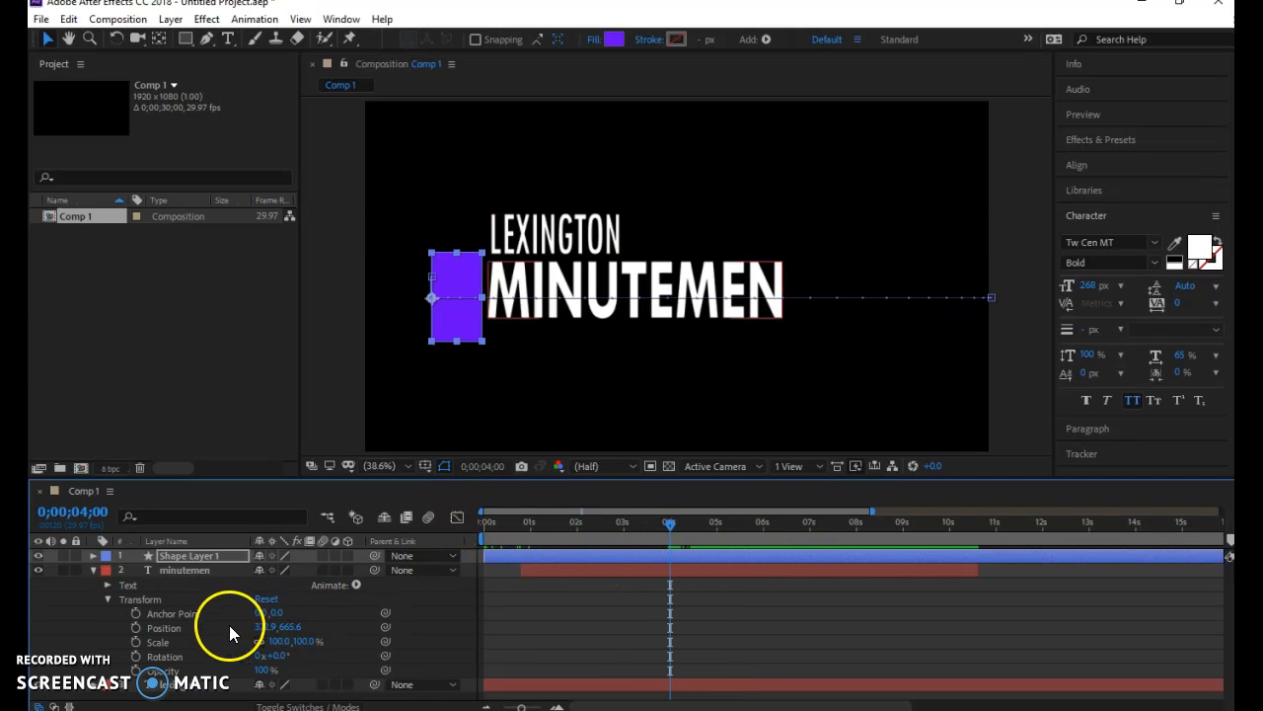
left_click(136, 627)
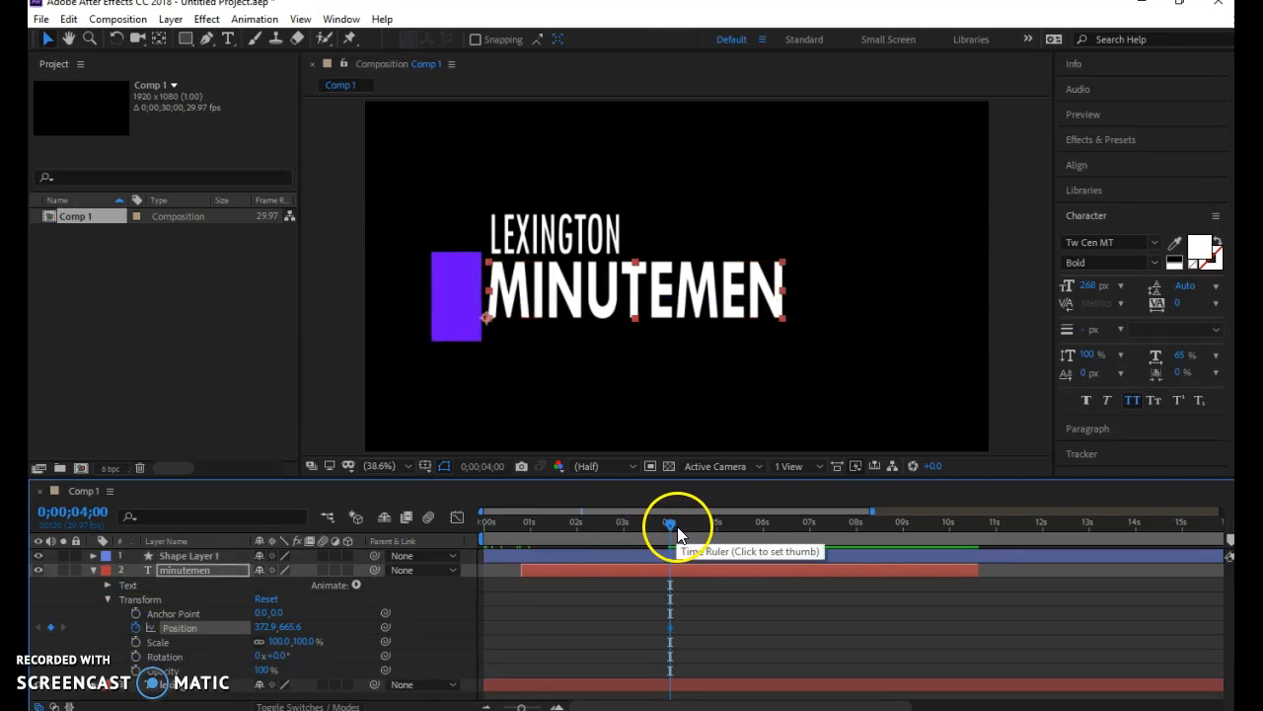
left_click_drag(673, 524, 697, 531)
left_click(460, 527)
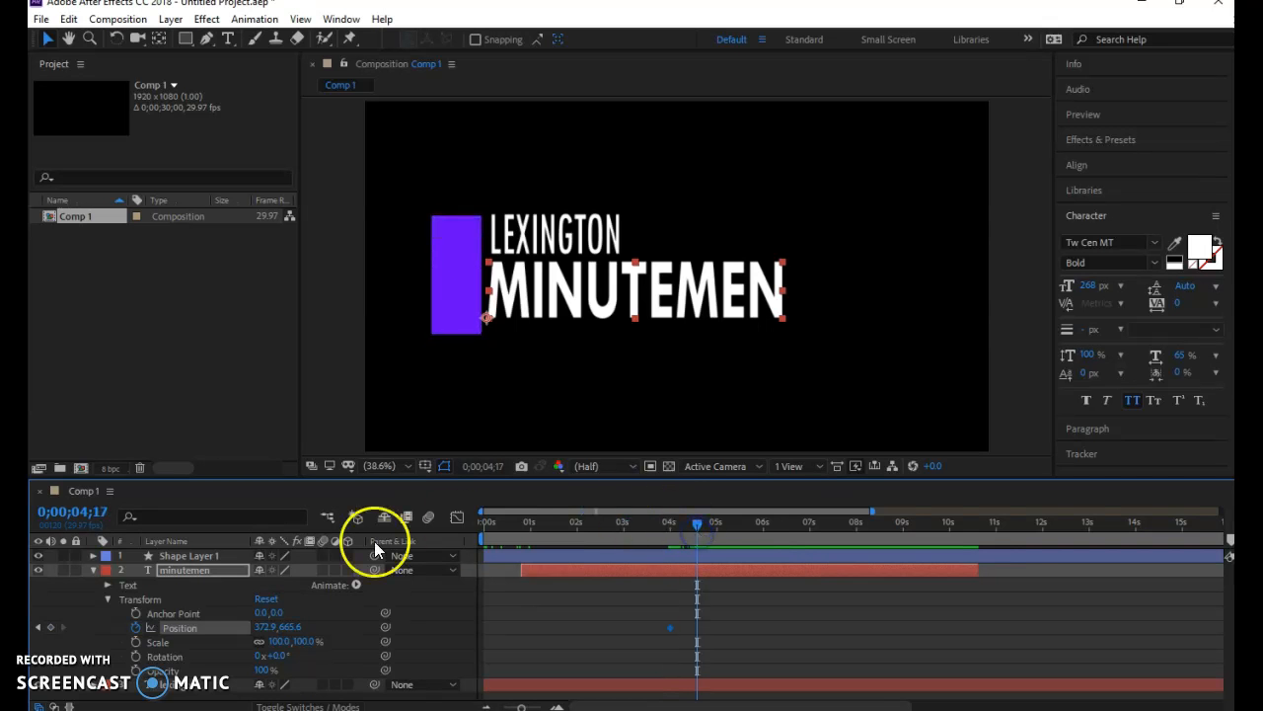
left_click_drag(284, 627, 180, 622)
left_click_drag(689, 525, 669, 566)
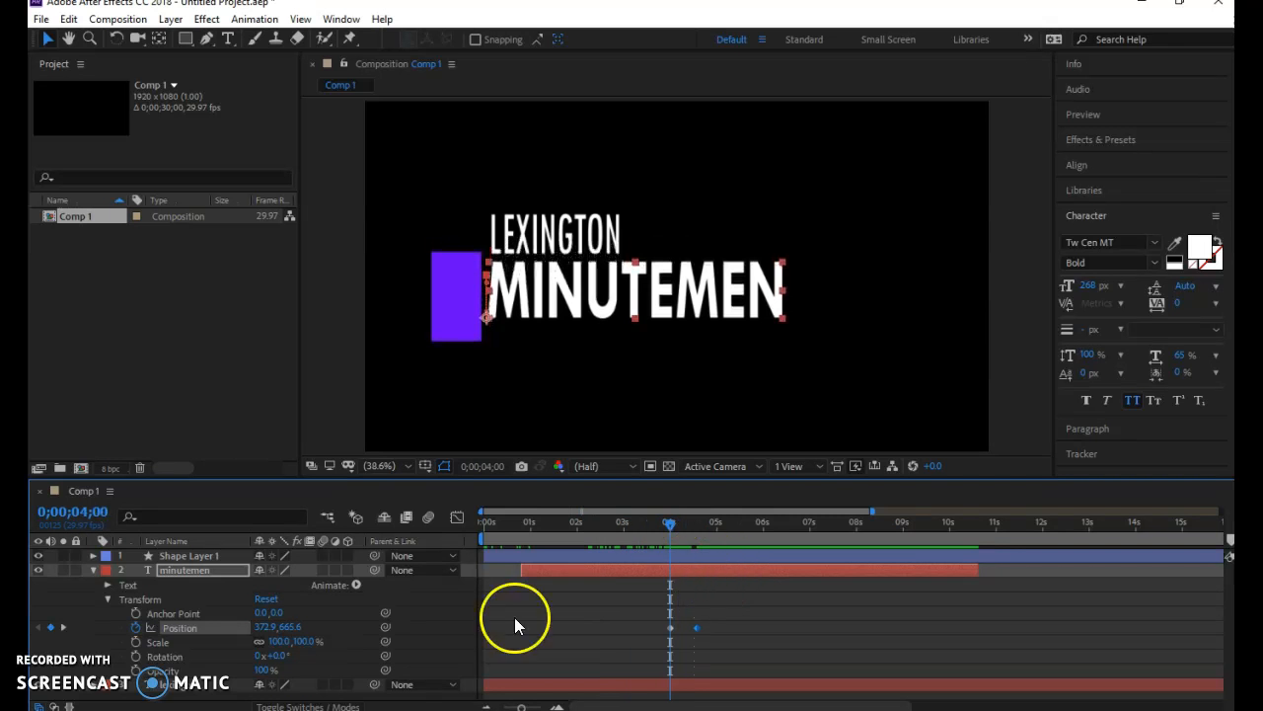
- Keyframe the lexington layer's transform Position at 0;00;04;00, and lower the text to a Y position of 695.8 at 0;00;04;17
left_click(93, 571)
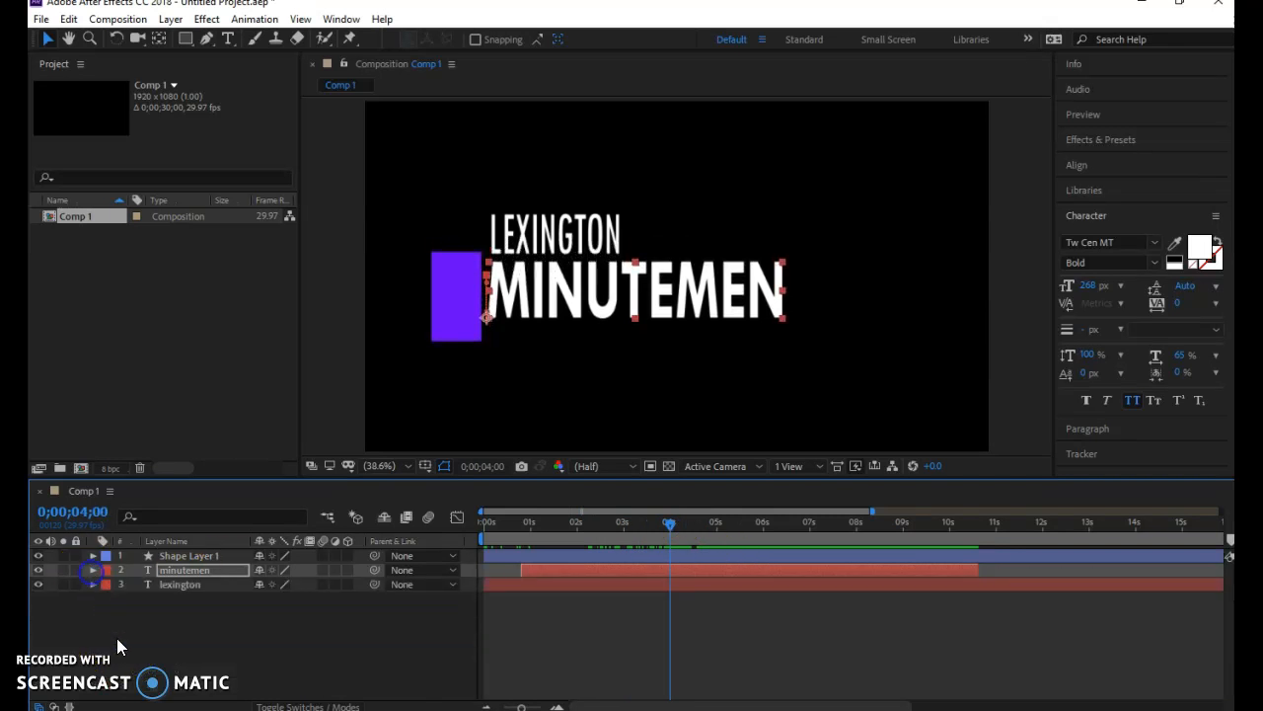
left_click(94, 585)
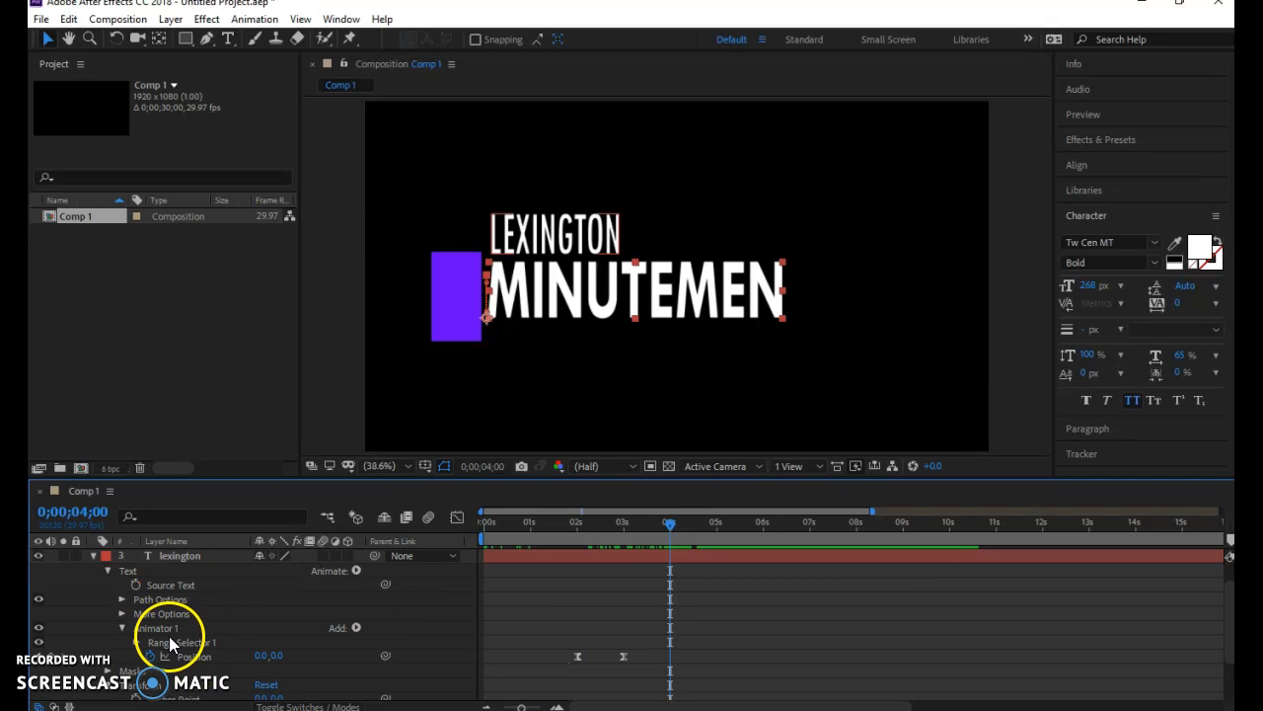
scroll(143, 647, "down", 3)
left_click(114, 623)
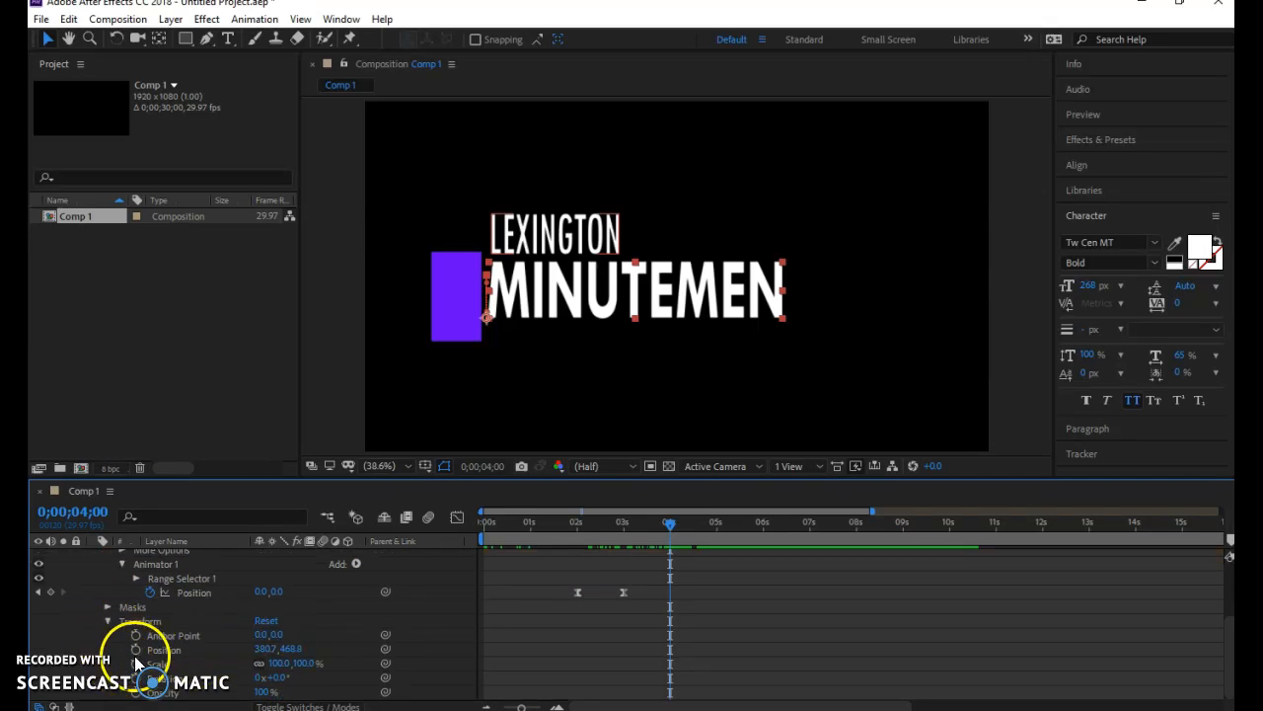
left_click(135, 649)
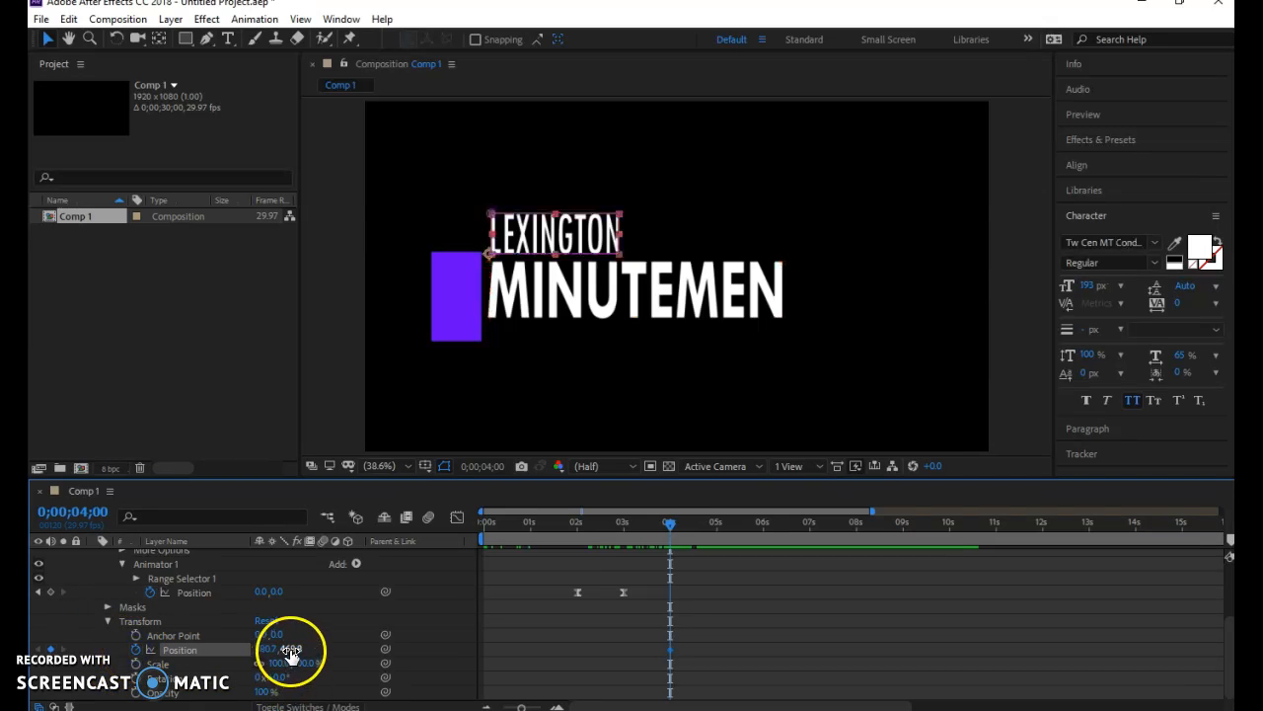
left_click_drag(674, 529, 696, 529)
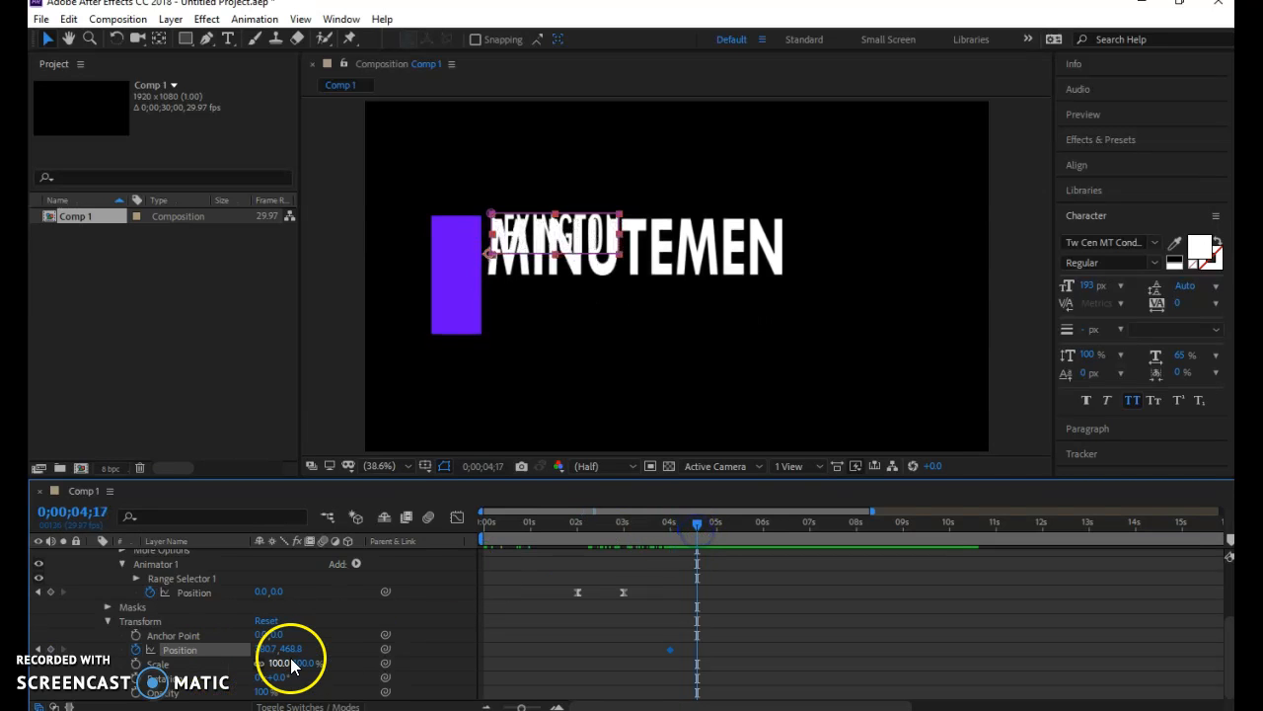
left_click_drag(292, 648, 451, 685)
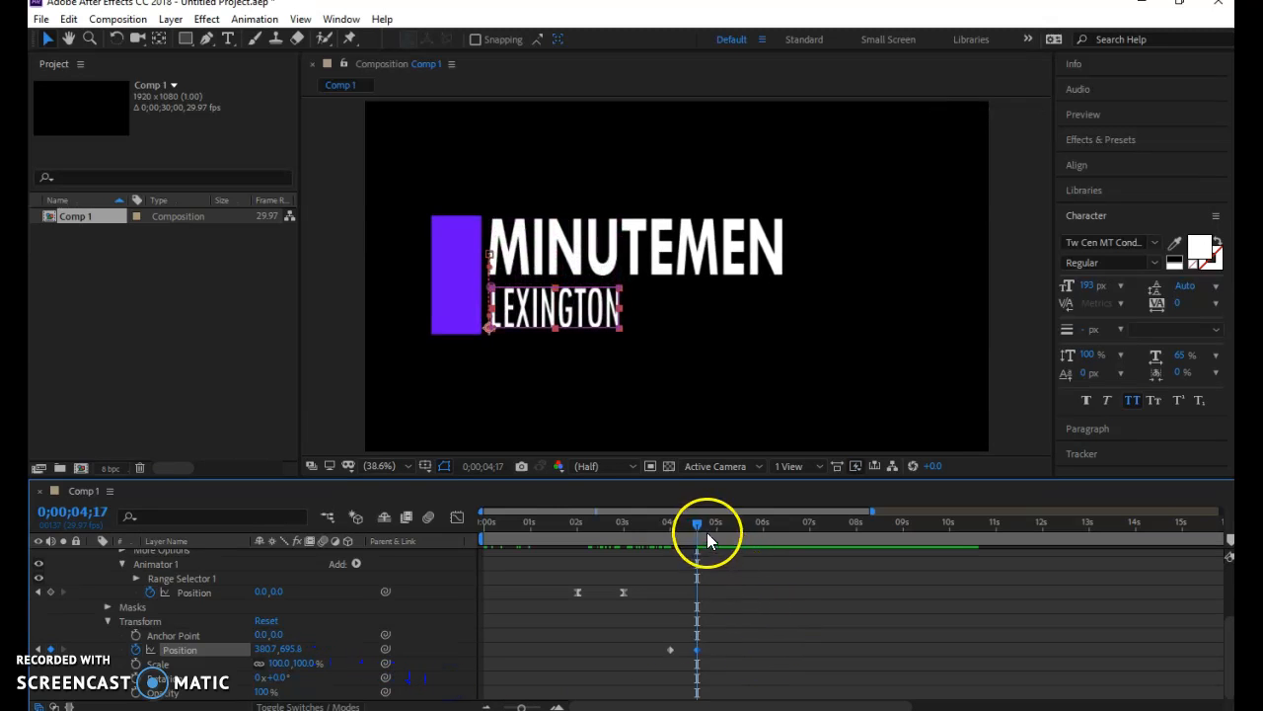
- Keyframe the lexington layer's Scale at 0;00;04;00, and shrink the text to 61% at 0;00;04;18
left_click_drag(700, 522, 672, 535)
left_click(136, 663)
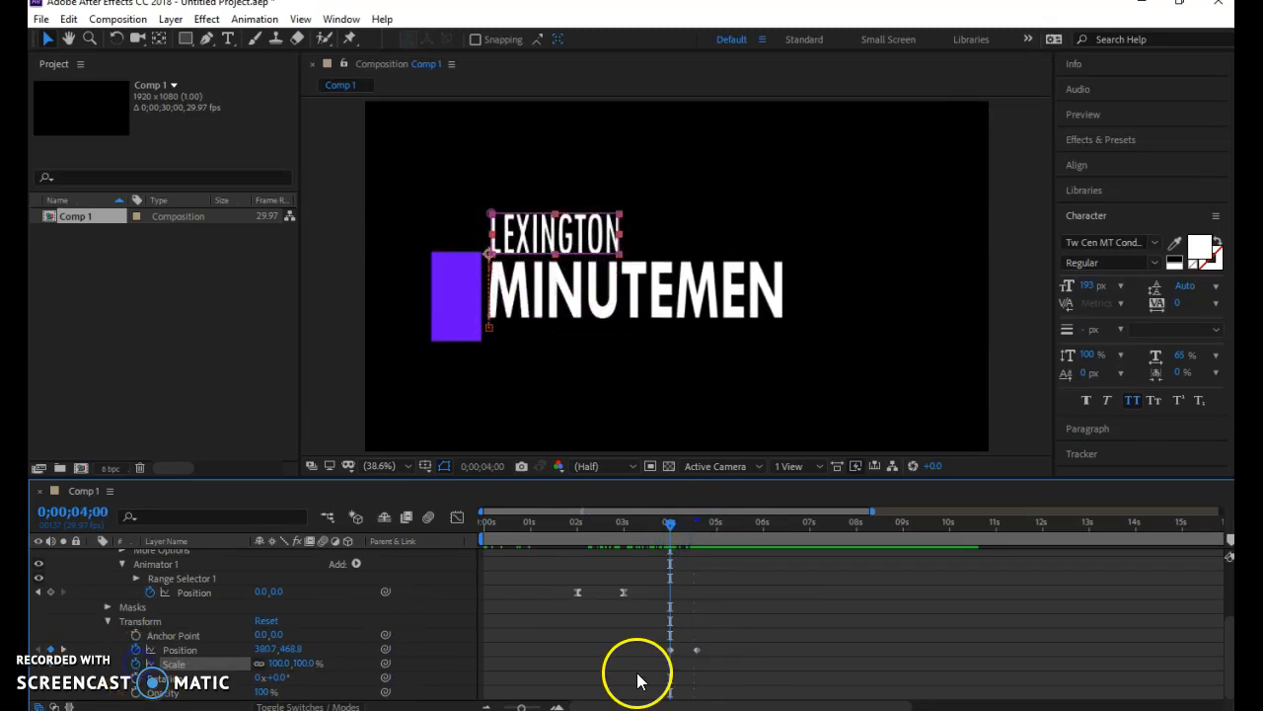
left_click_drag(673, 525, 701, 534)
left_click_drag(296, 664, 265, 664)
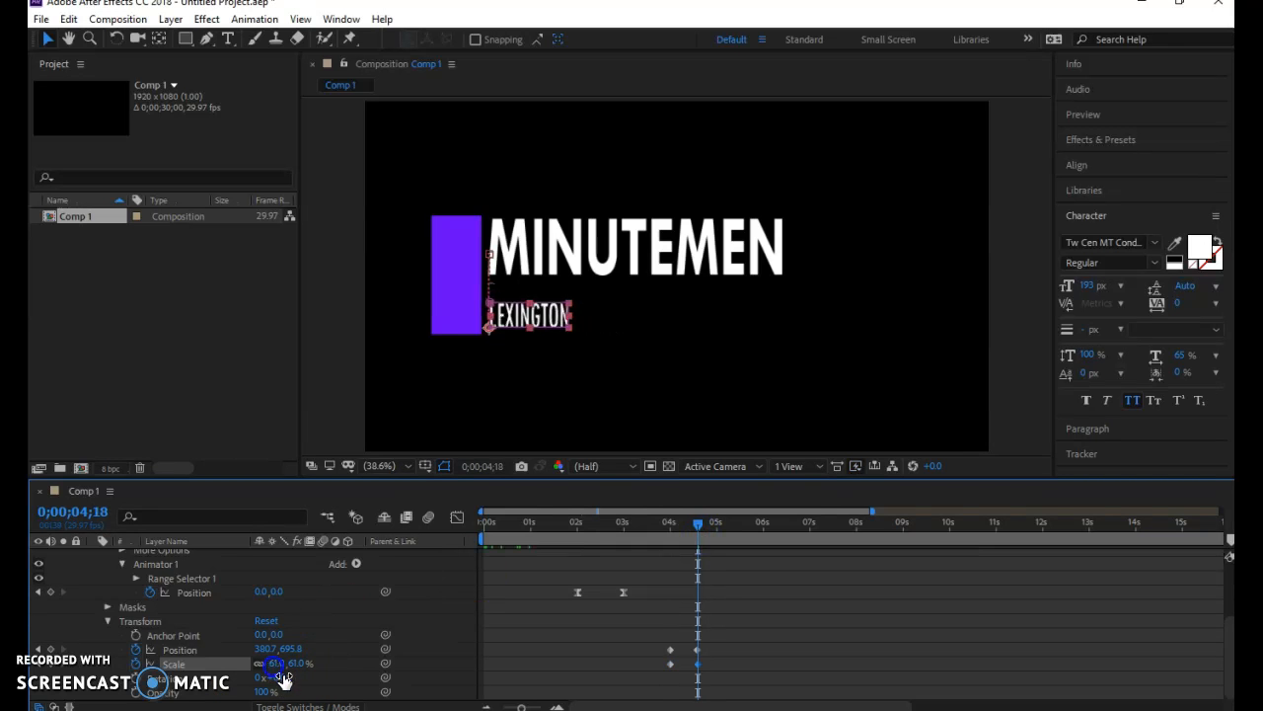
left_click_drag(698, 522, 699, 590)
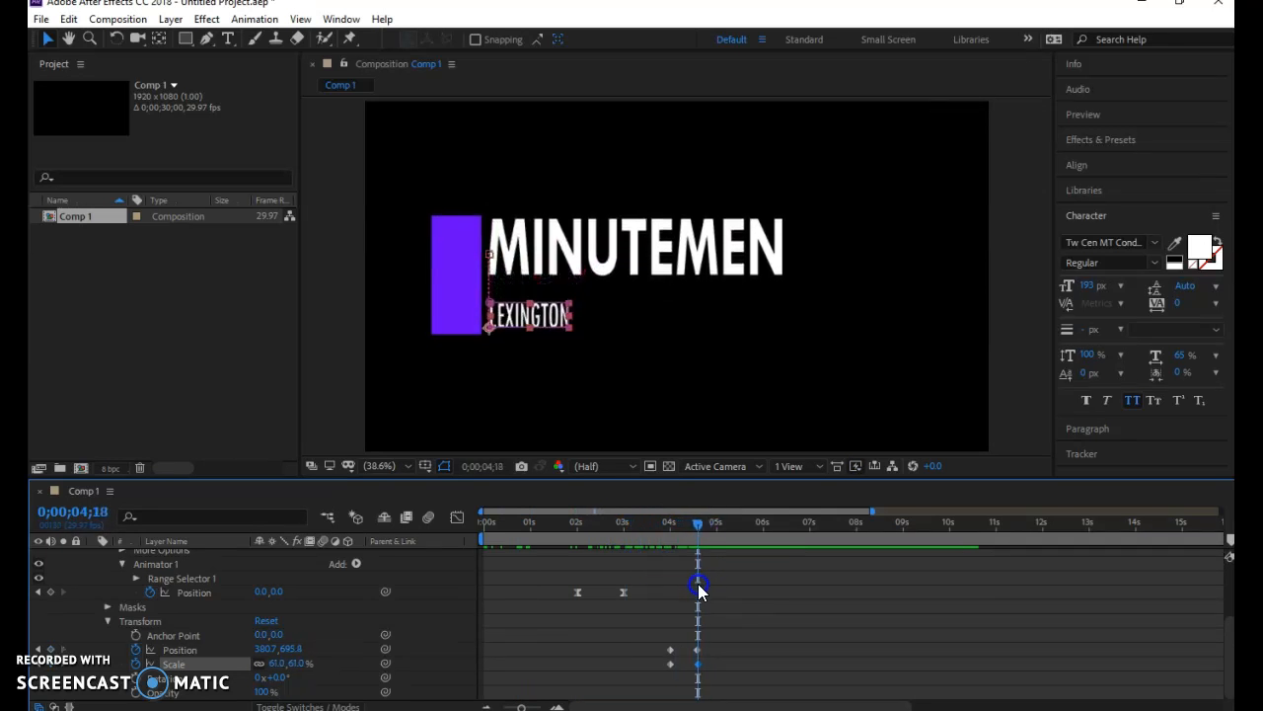
- Keyframe Shape Layer 1's Scale at 0;00;05;14, widening the purple rectangle to 122% horizontally over both text lines
left_click(445, 265)
scroll(308, 556, "up", 3)
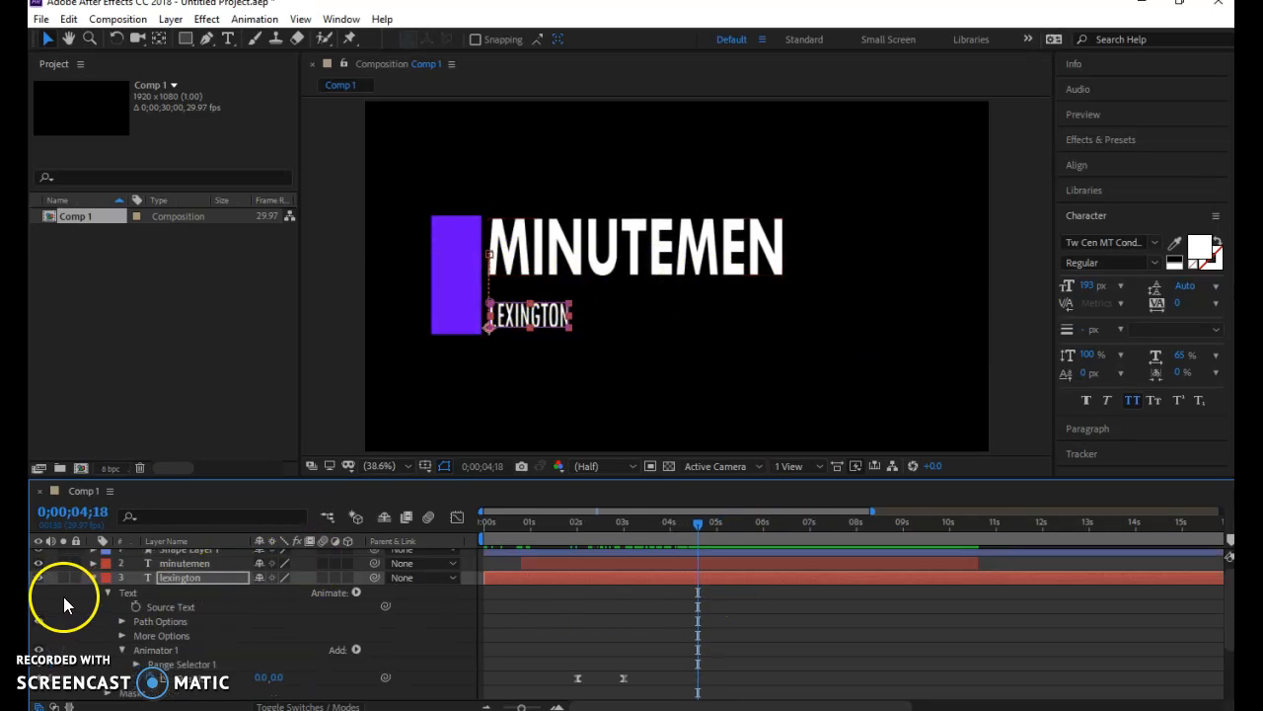
left_click(92, 577)
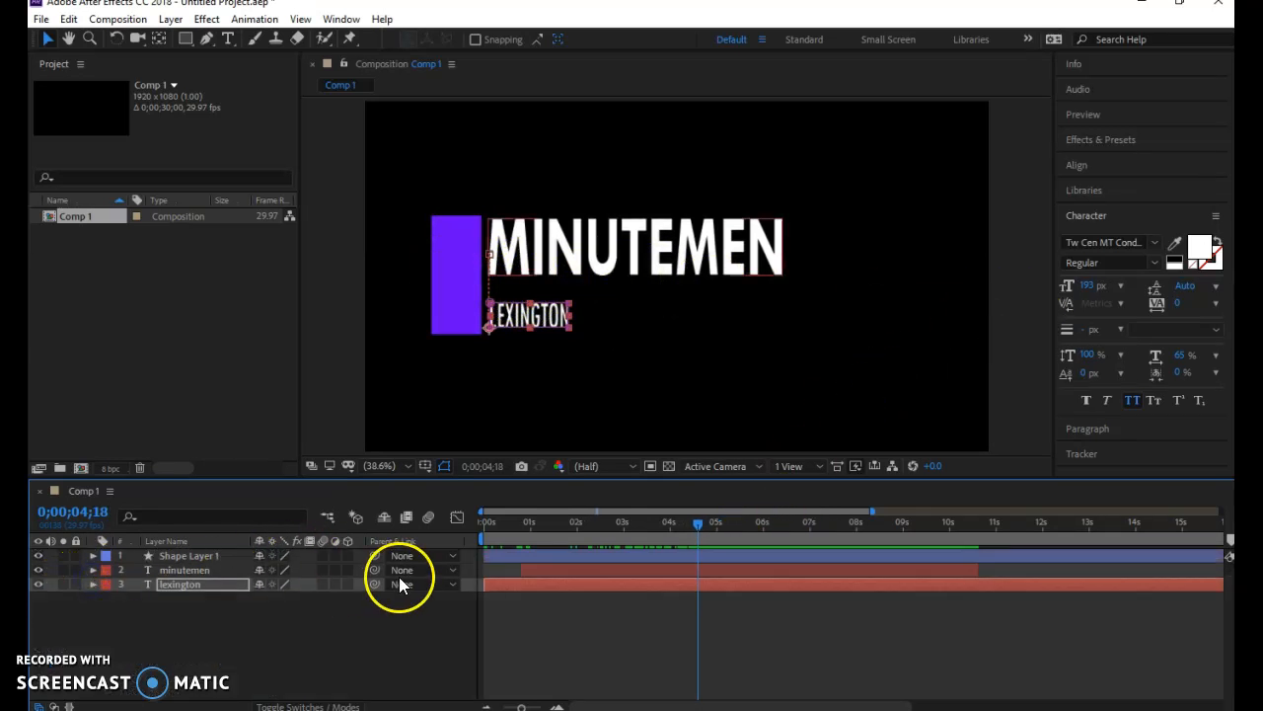
left_click(93, 557)
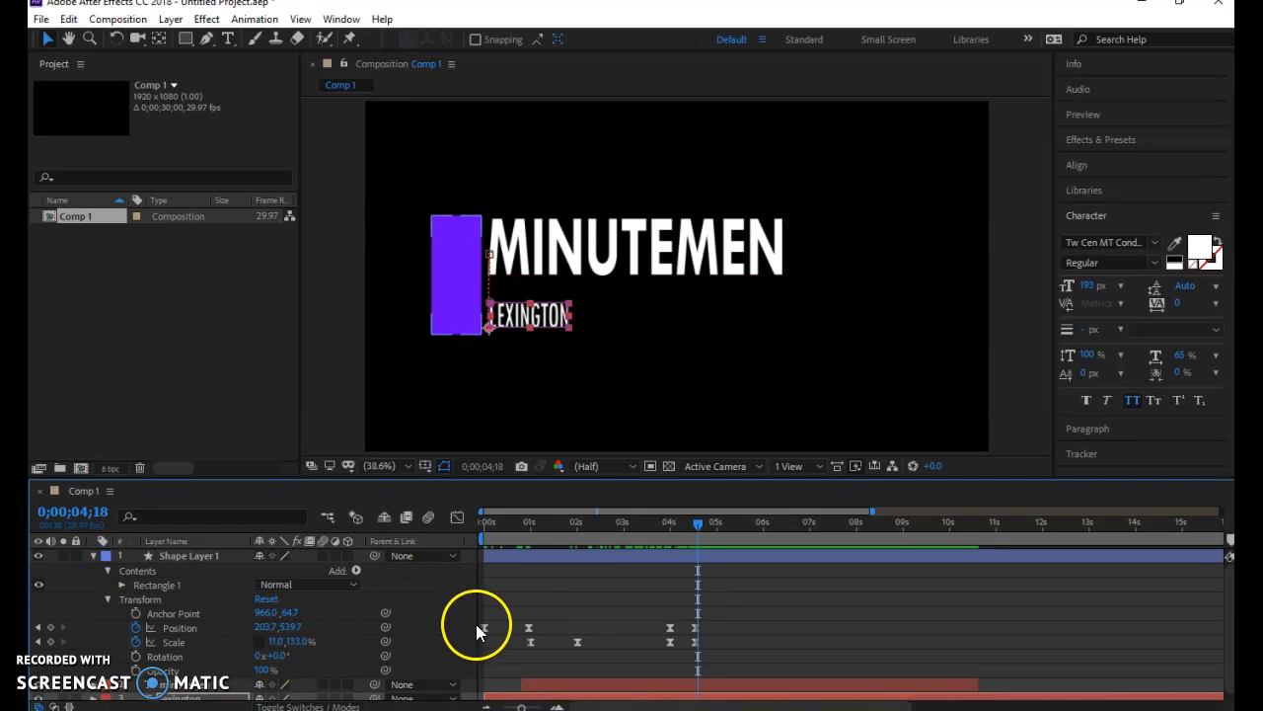
left_click_drag(698, 520, 738, 529)
left_click(409, 624)
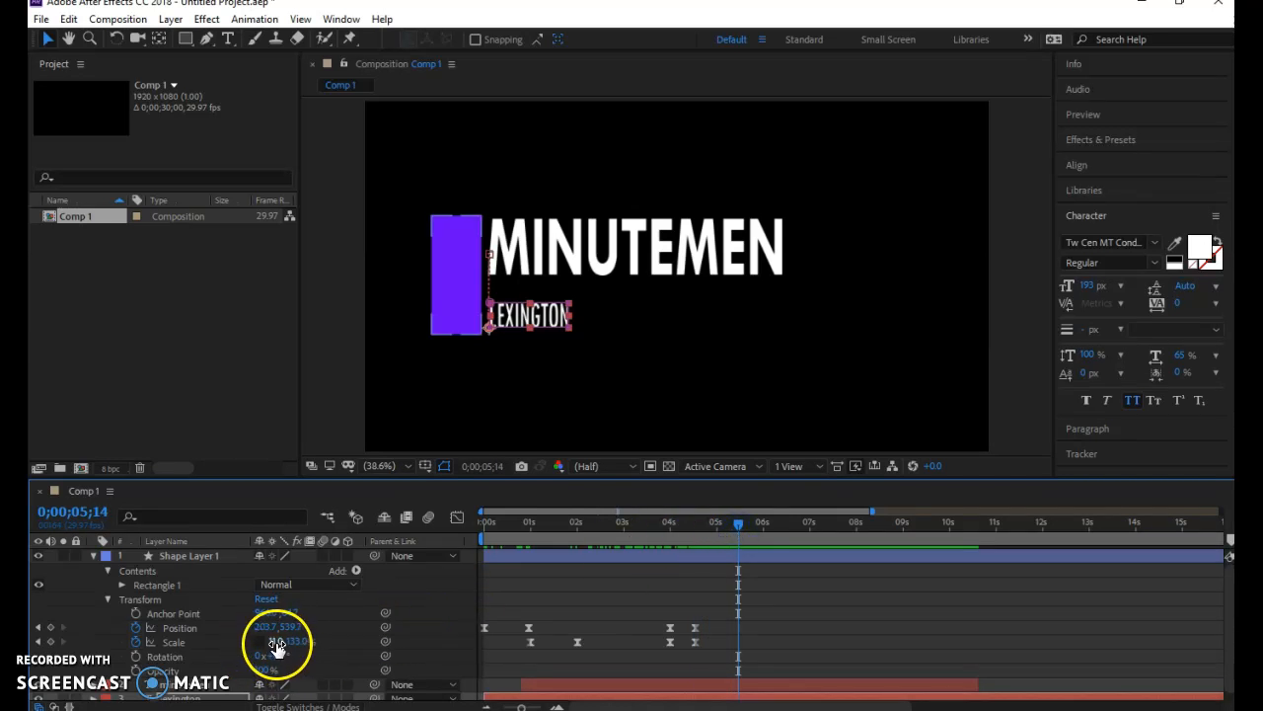
left_click_drag(281, 643, 285, 644)
left_click_drag(294, 643, 386, 660)
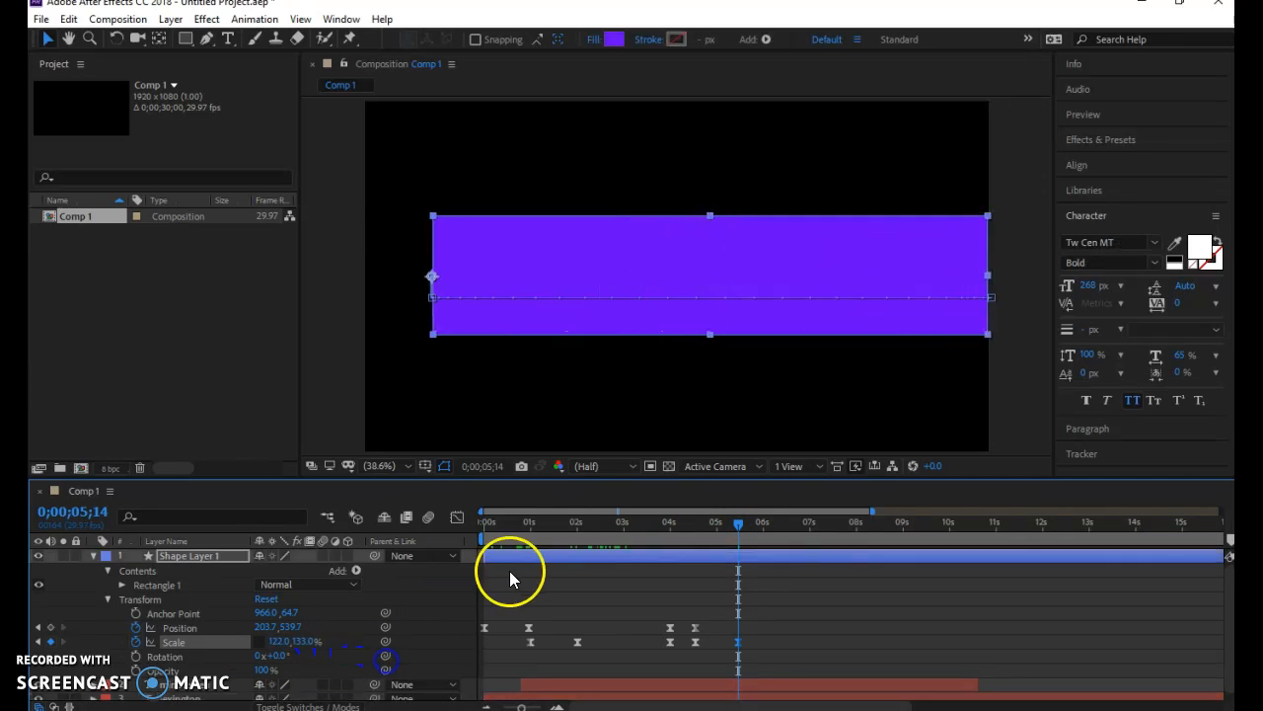
- Add a Position keyframe to Shape Layer 1 at 0;00;05;07 and set its X position to 288.7
left_click_drag(738, 524, 725, 595)
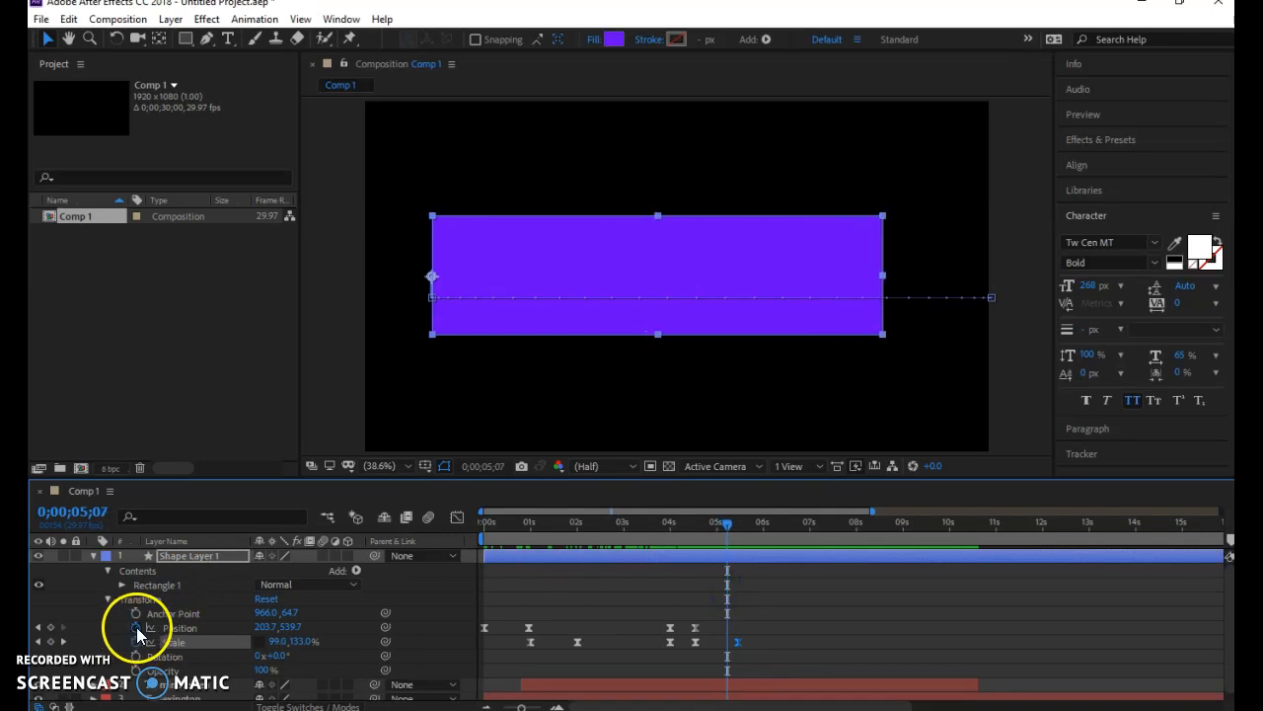
left_click(51, 627)
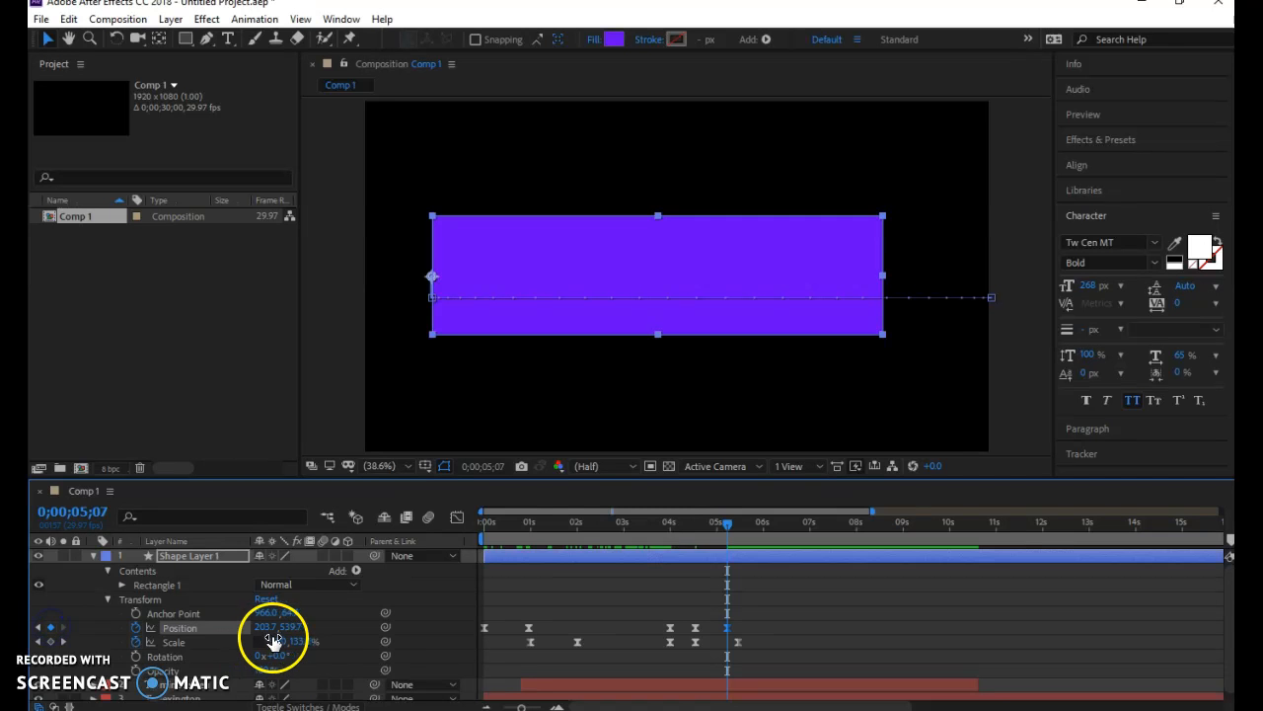
left_click_drag(299, 626, 314, 629)
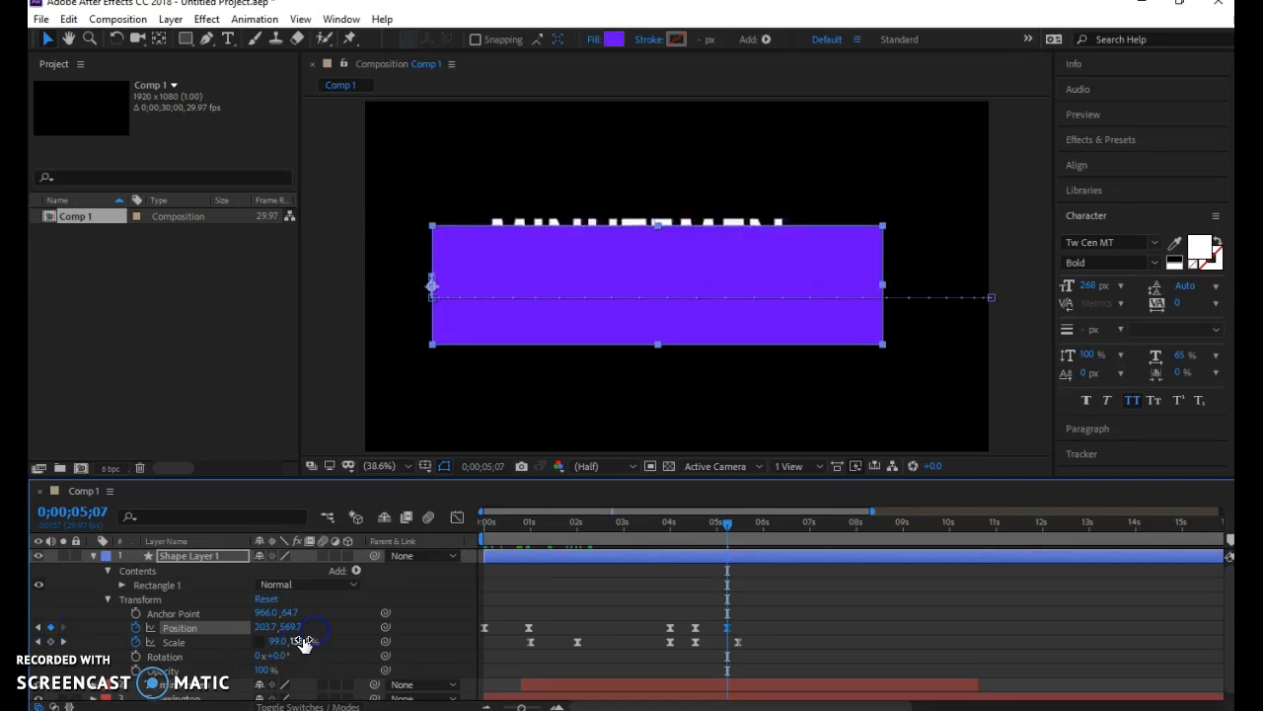
key("ctrl+z")
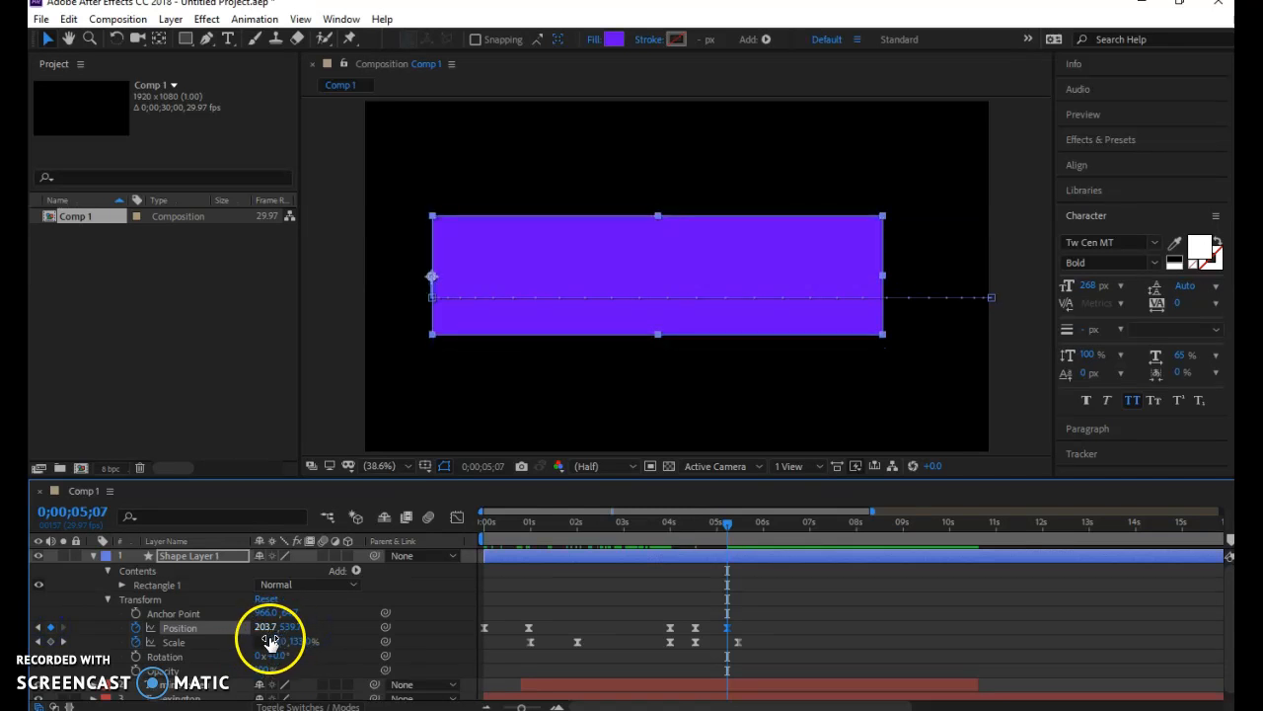
left_click_drag(270, 628, 339, 628)
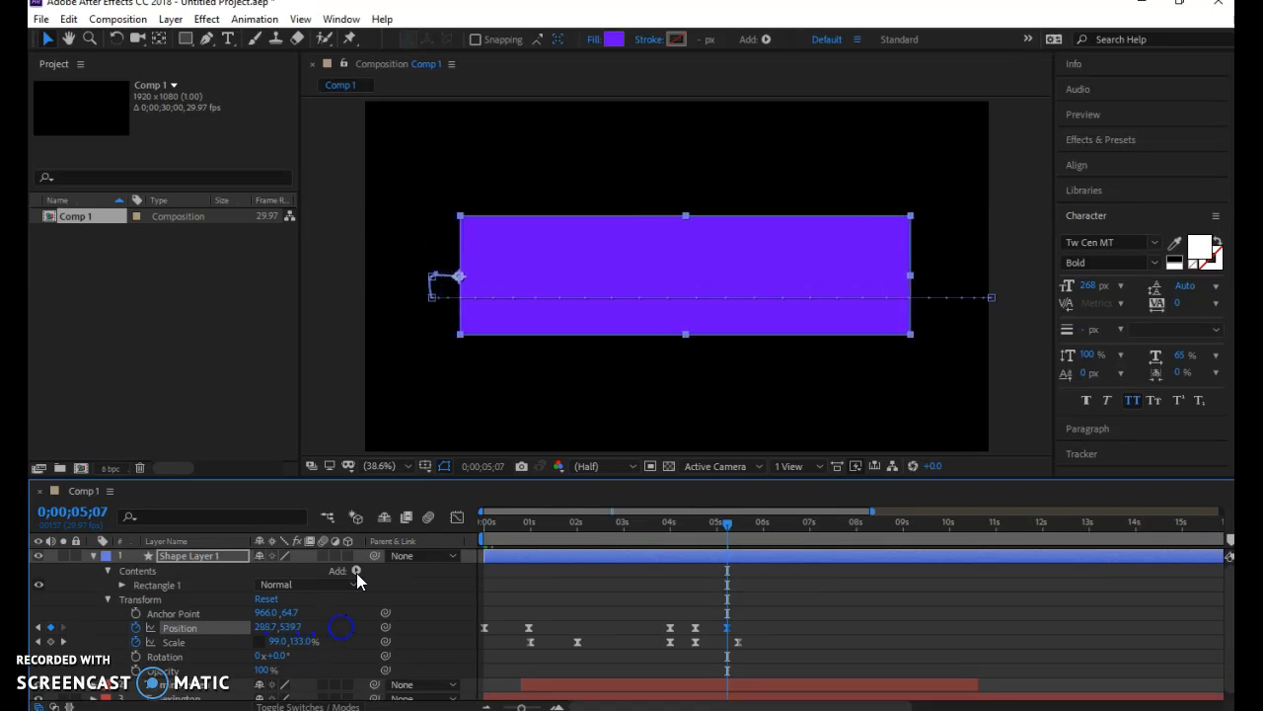
left_click(611, 277)
left_click_drag(611, 277, 987, 343)
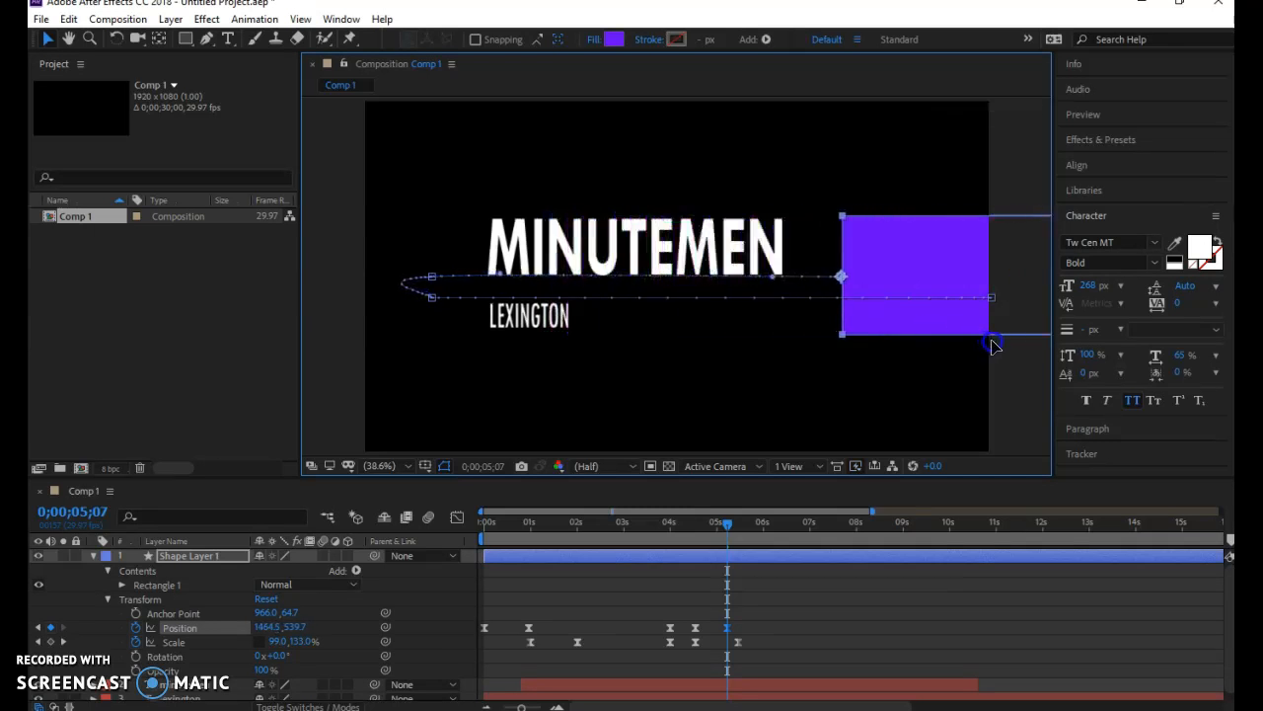
key("ctrl+z")
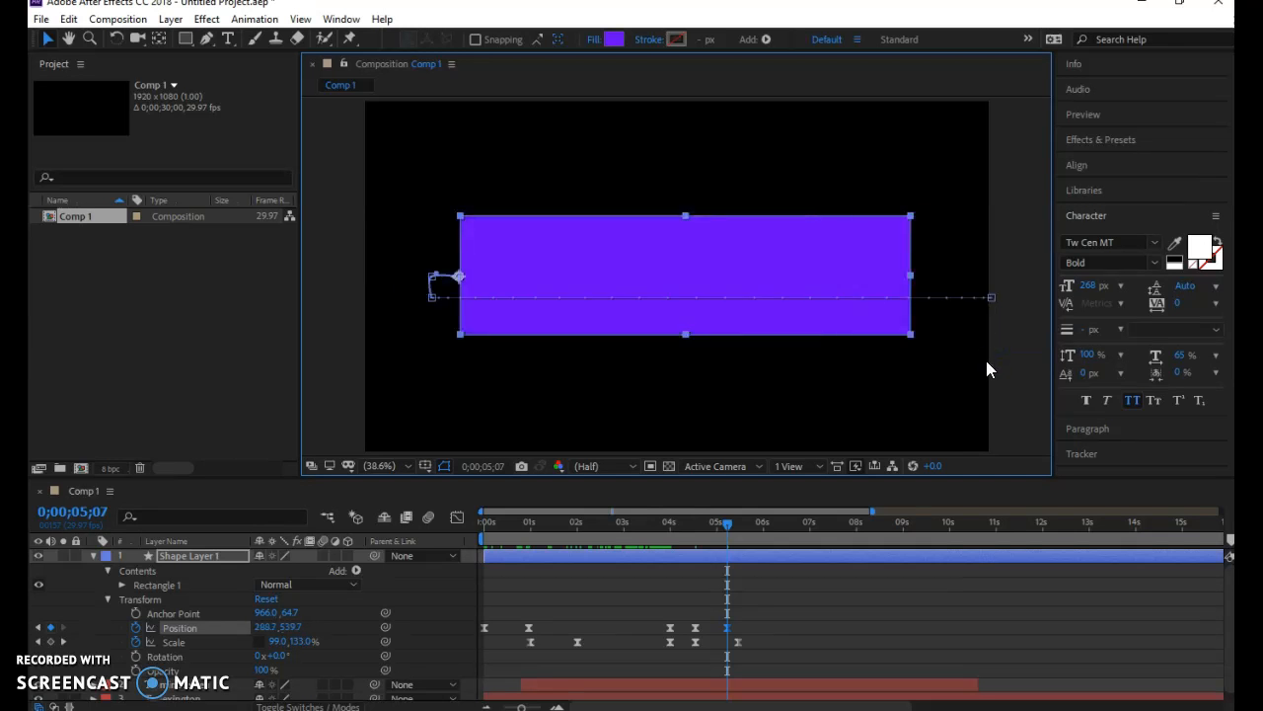
- Keyframe Shape Layer 1's Position at 0;00;06;01, moving the purple rectangle beyond the frame's right edge to X 1915.2
mouse_move(730, 518)
left_mouse_down()
mouse_move(666, 523)
mouse_move(746, 531)
left_mouse_up()
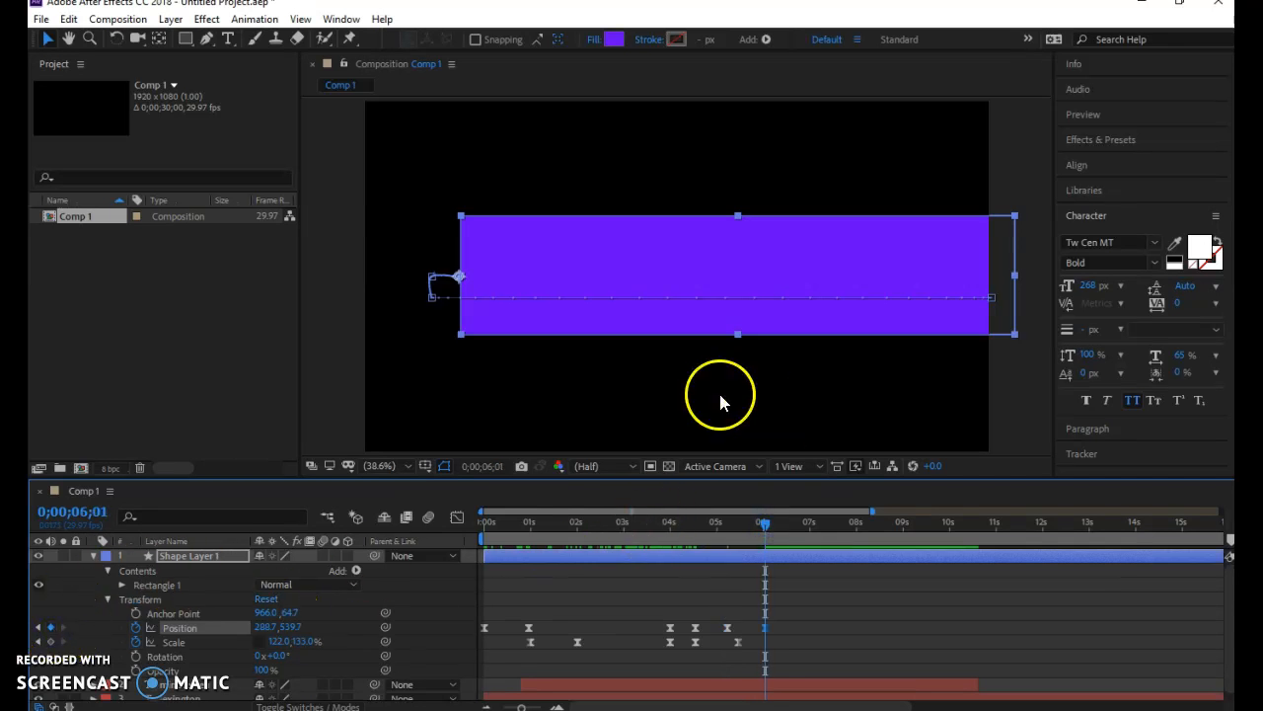
left_click_drag(623, 282, 1153, 329)
- Trim the ends of the minutemen and lexington layers to 0;00;05;04, while the purple rectangle covers the text
left_click_drag(764, 524, 719, 566)
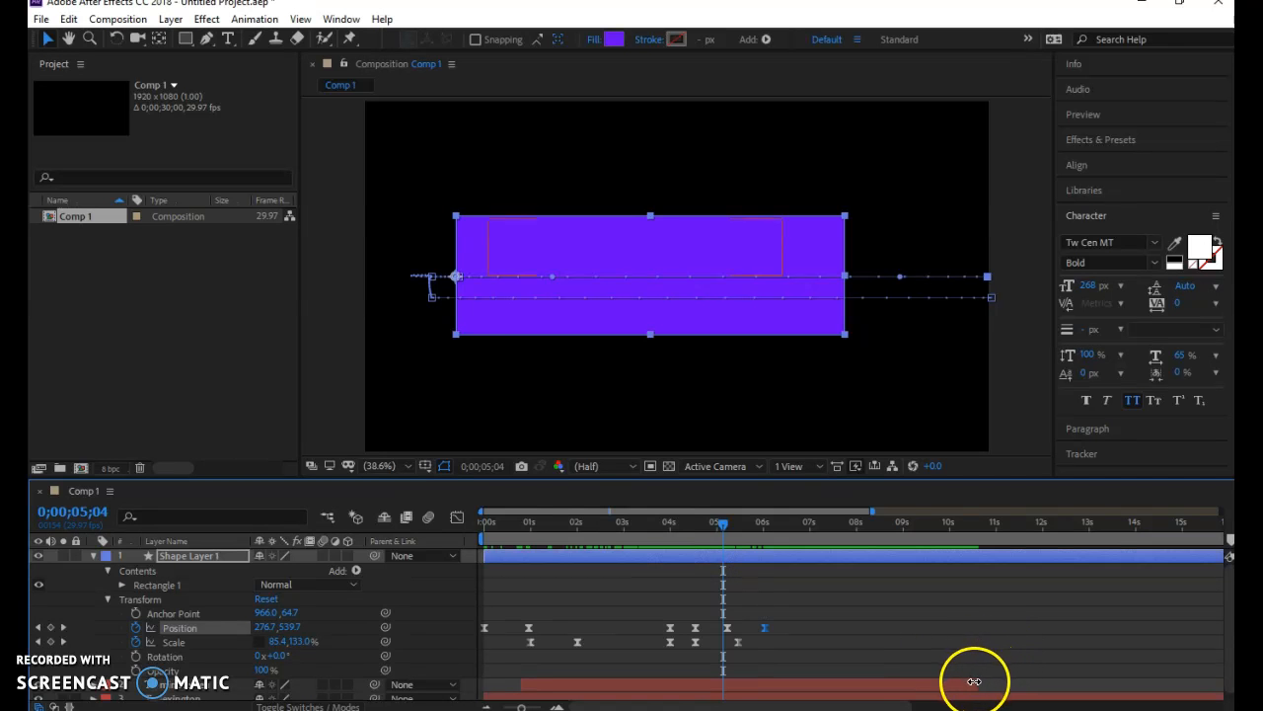
left_click_drag(974, 681, 824, 687)
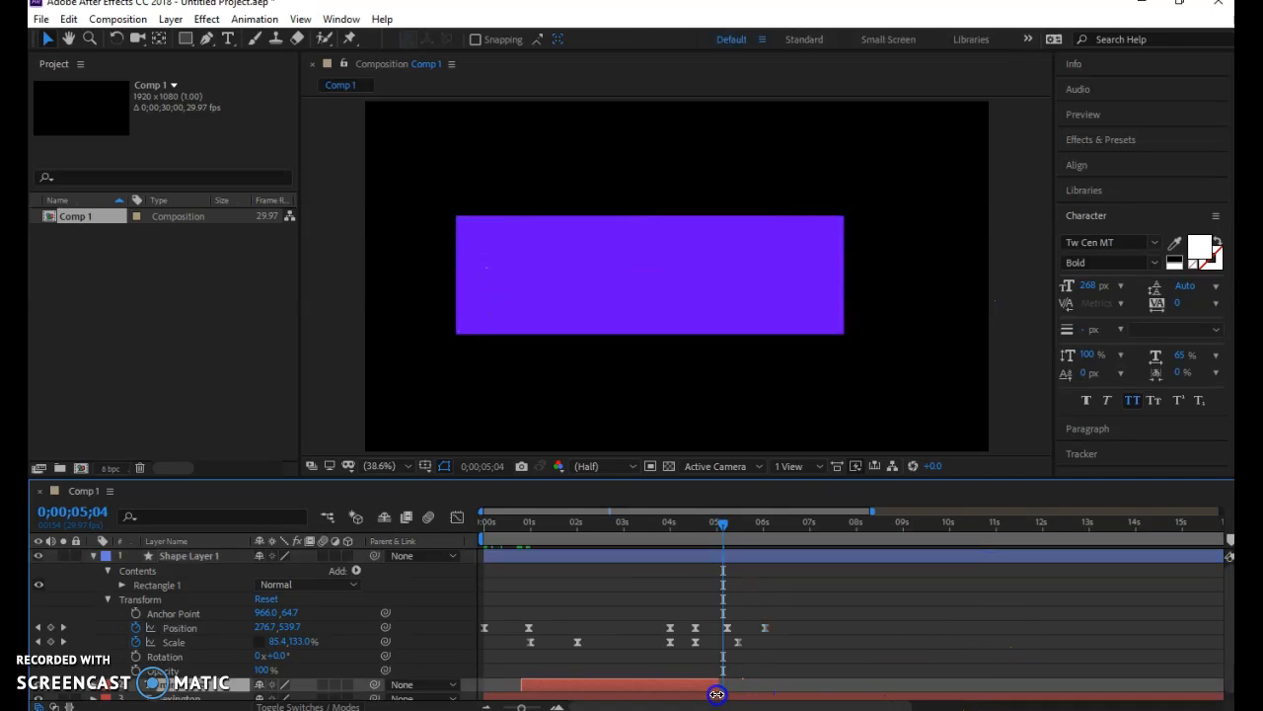
left_click_drag(720, 699, 721, 699)
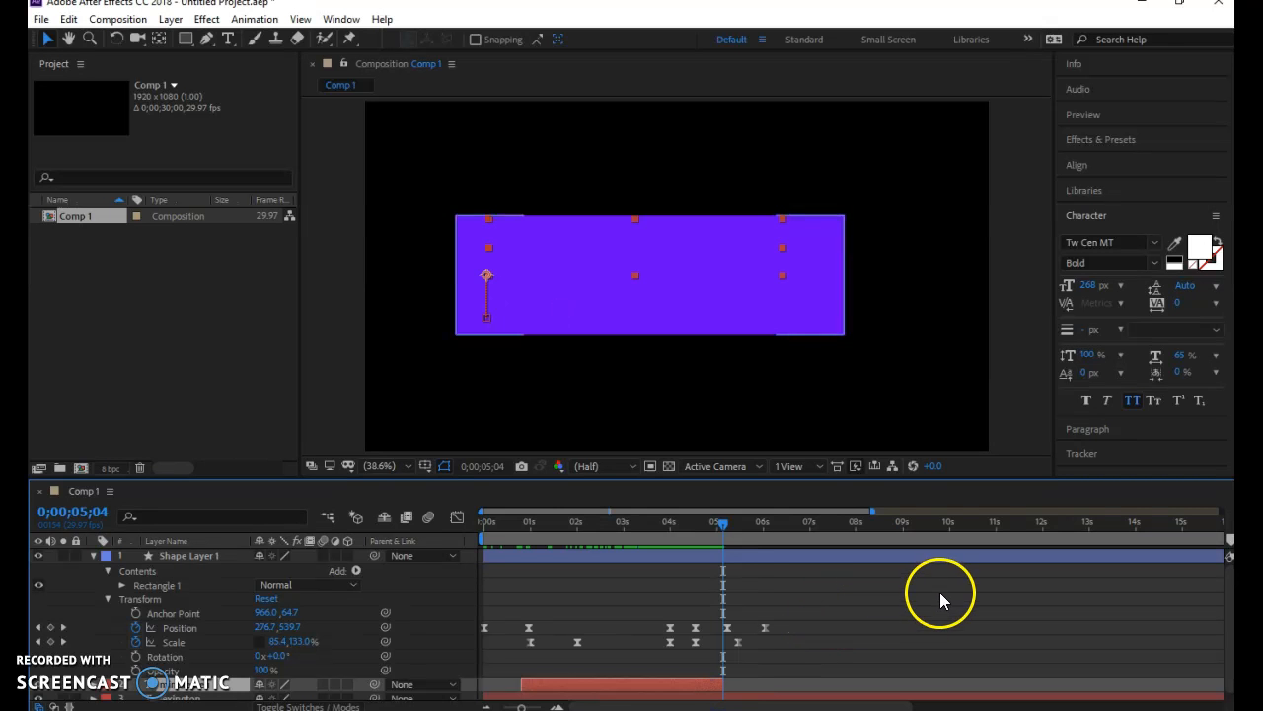
key("minus")
scroll(967, 620, "down", 1)
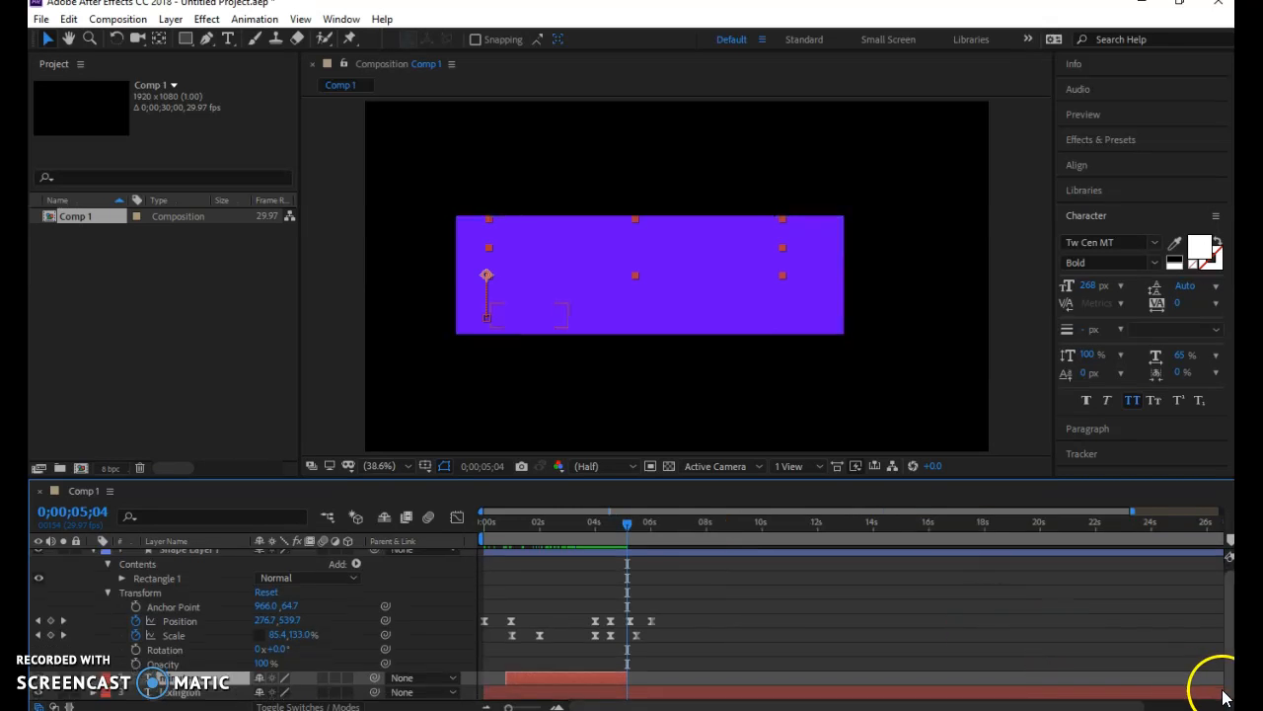
key("minus")
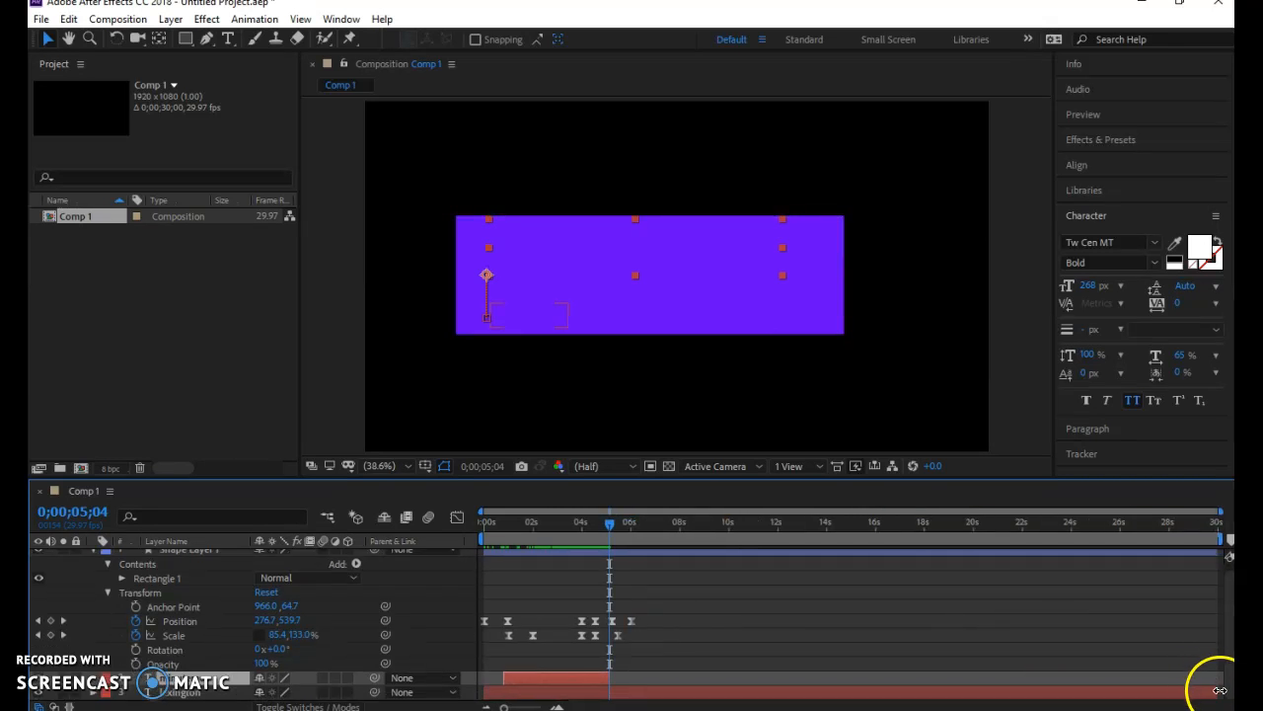
left_click_drag(1214, 695, 606, 685)
- Check the rectangle's exit, and preview the complete title animation from the start of the composition
left_click_drag(611, 524, 615, 592)
left_click_drag(614, 526, 641, 536)
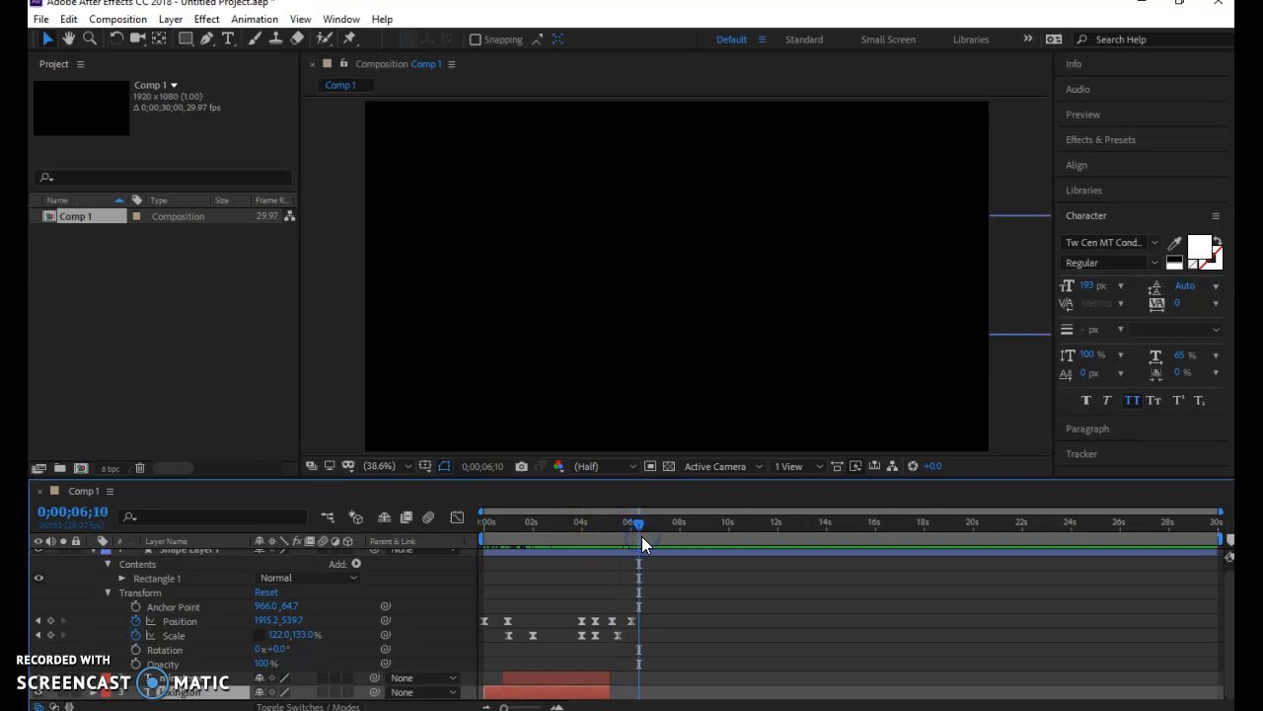
key("Home")
key("space")
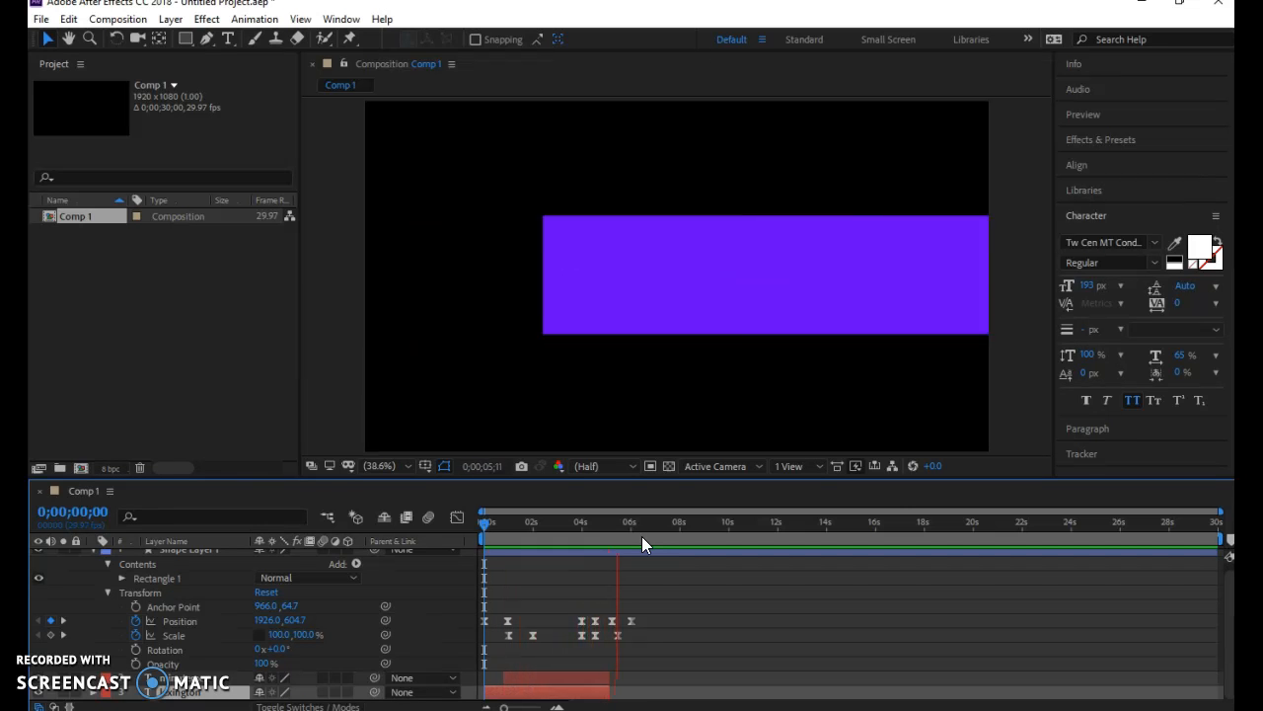
left_click(522, 604)
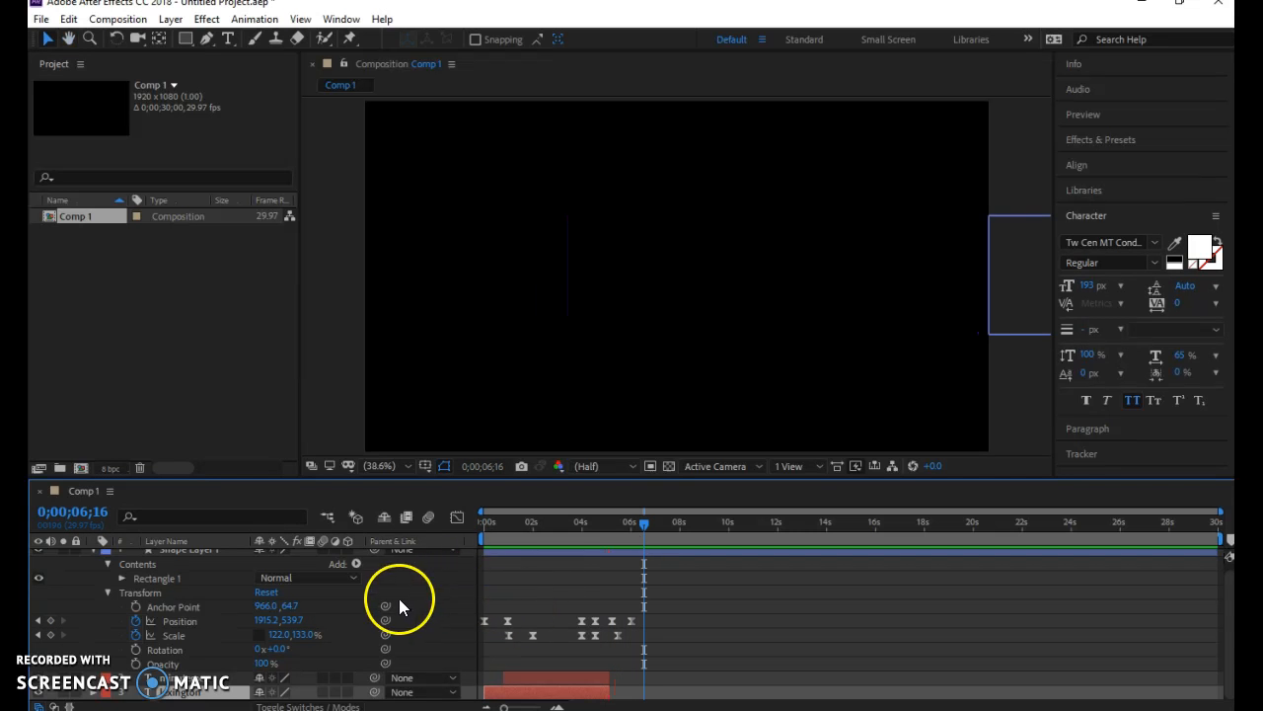